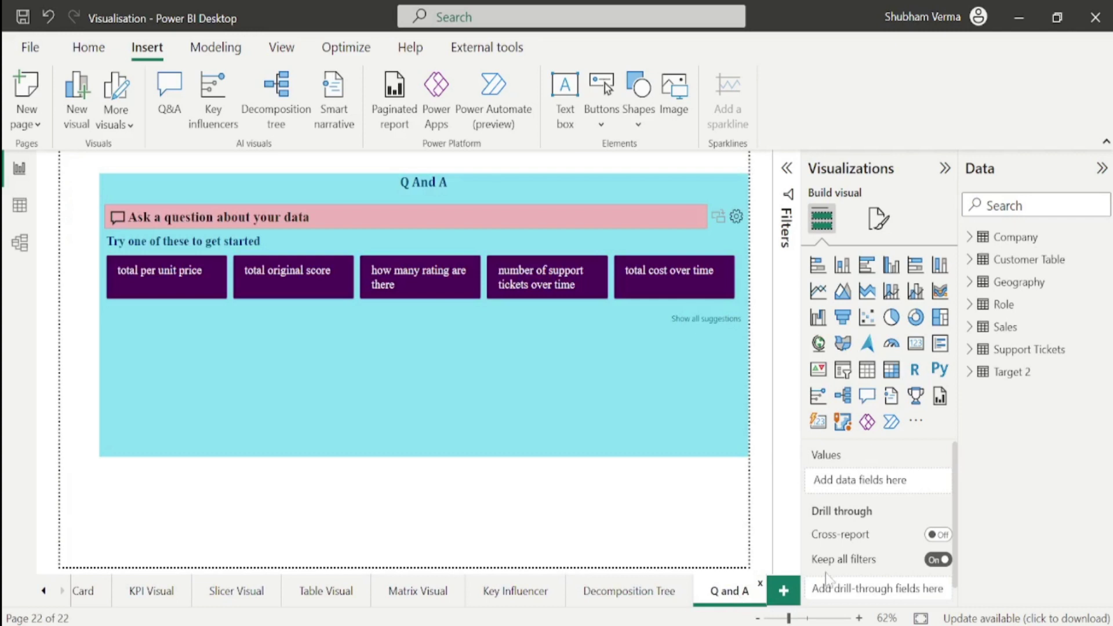
# Ask the suggested question "total per unit price" in the Q&A visual and inspect its answer
pyautogui.click(727, 396)
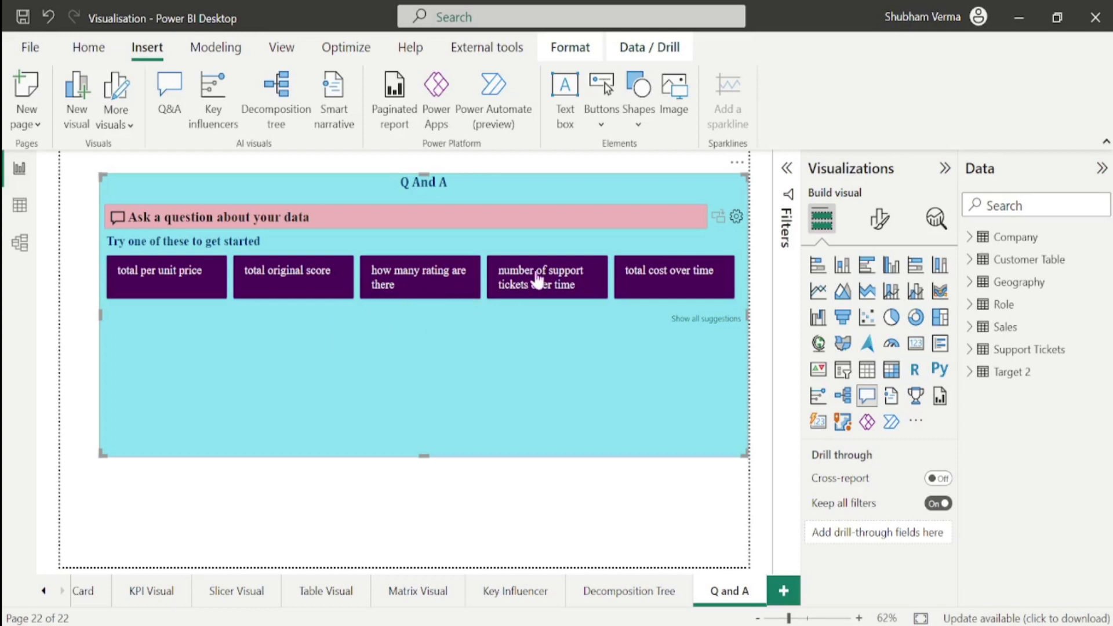
pyautogui.click(183, 286)
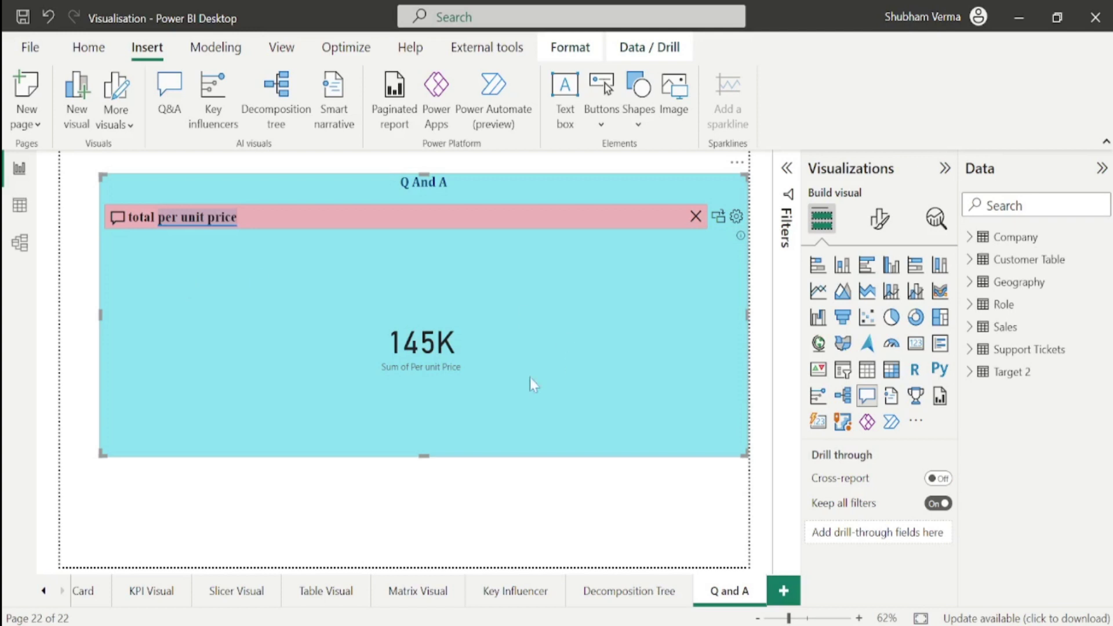
pyautogui.moveTo(440, 359)
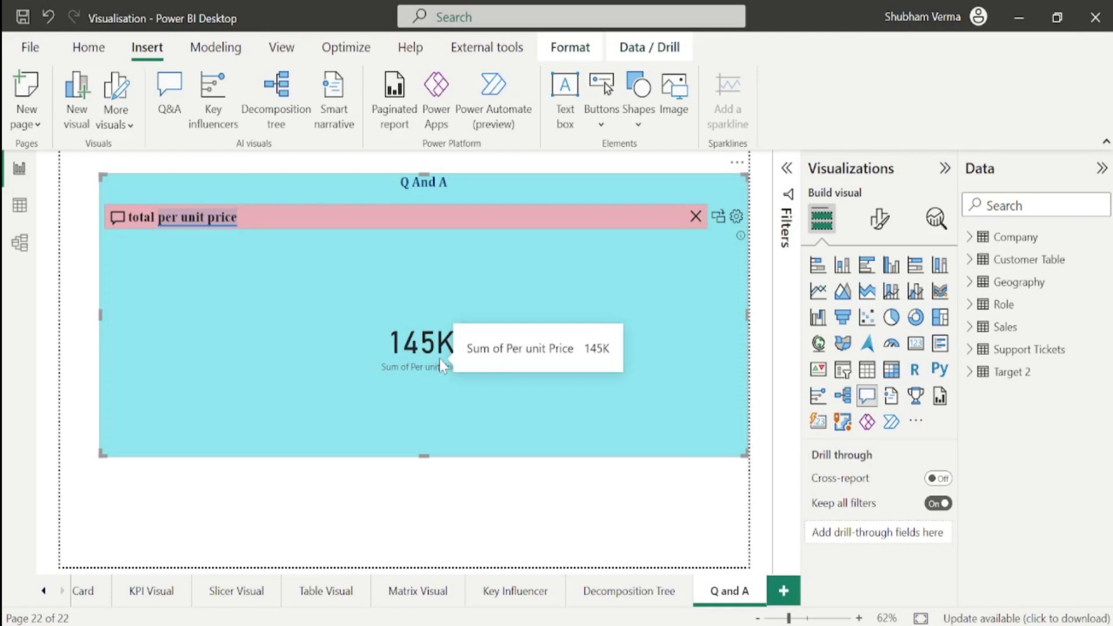
# Add a card below the Q&A visual showing Per unit Price from the Sales table
pyautogui.click(508, 466)
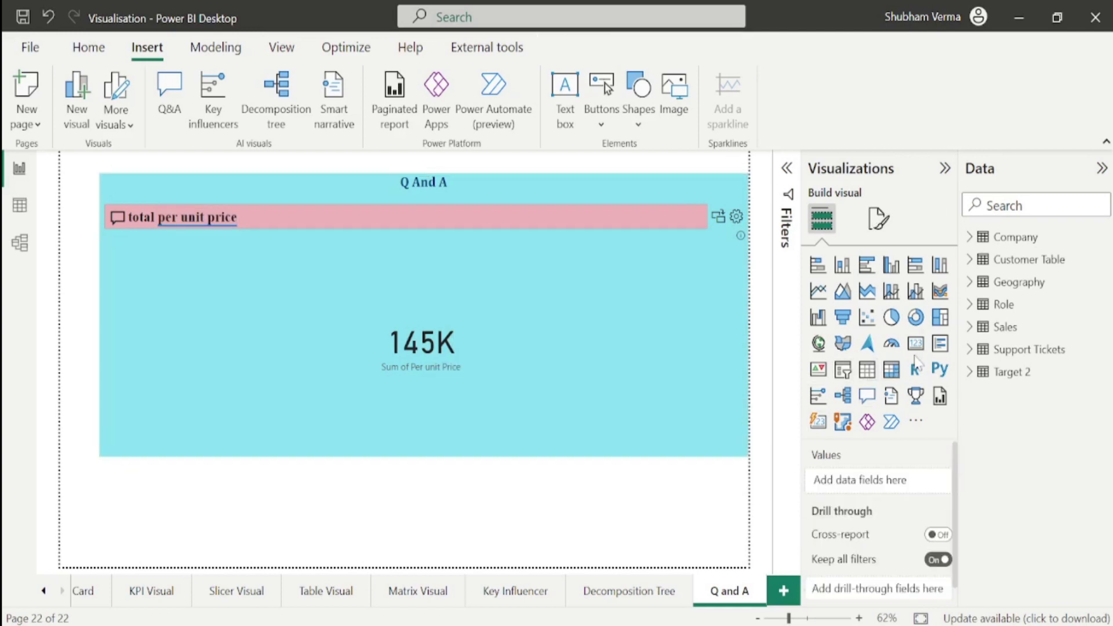
pyautogui.click(915, 344)
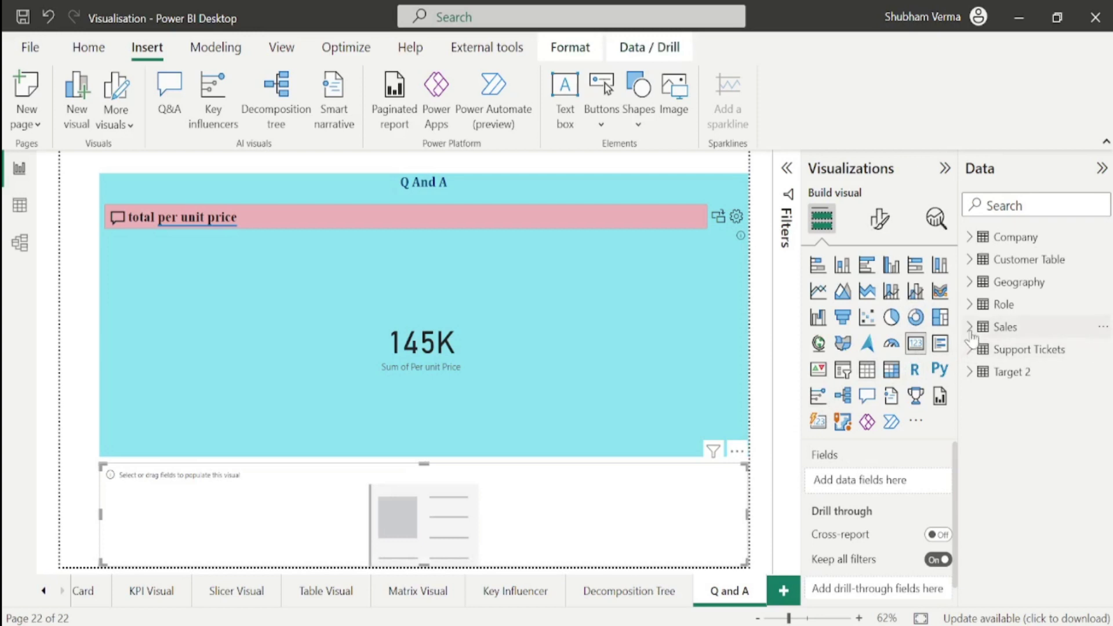
pyautogui.click(970, 328)
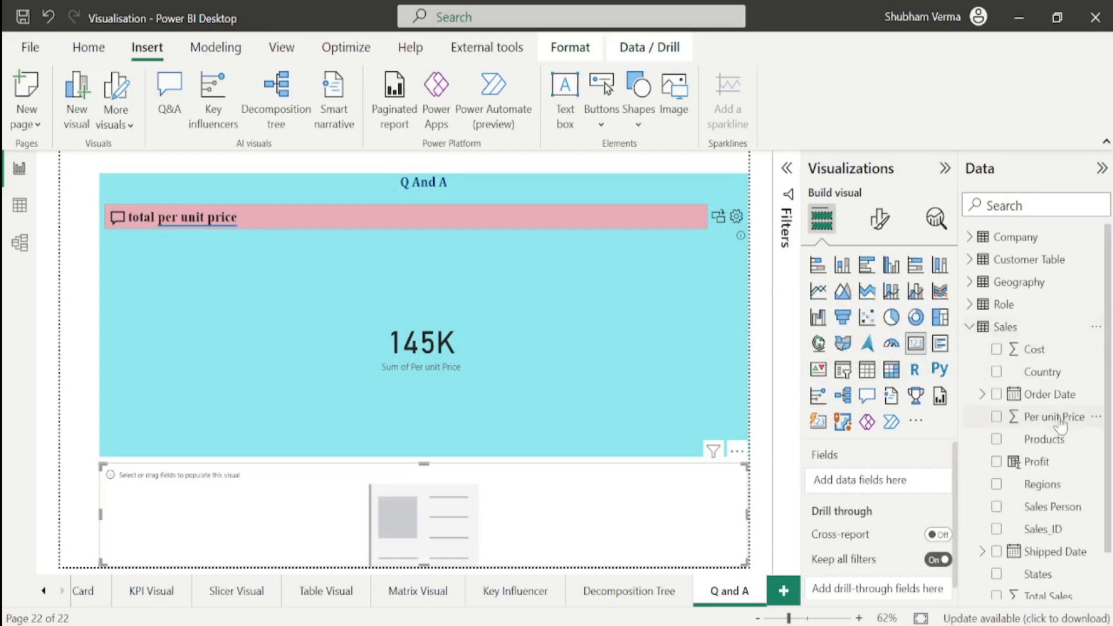
pyautogui.moveTo(1061, 426); pyautogui.dragTo(545, 529)
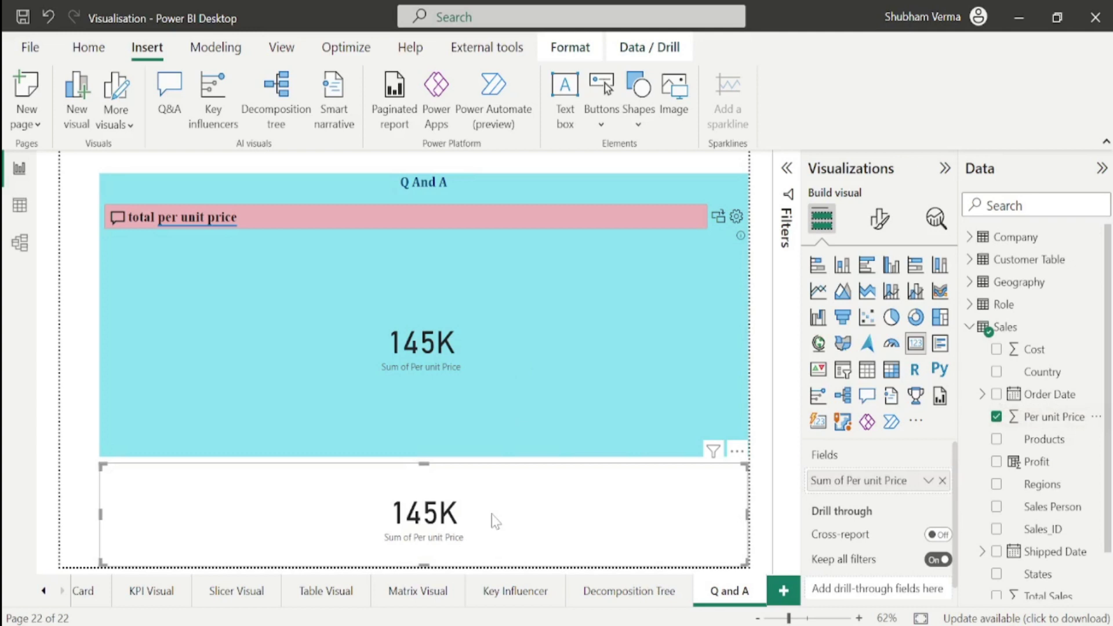
# Remove the Per unit Price card and reselect the Q&A visual
pyautogui.click(737, 452)
pyautogui.click(777, 496)
pyautogui.click(650, 382)
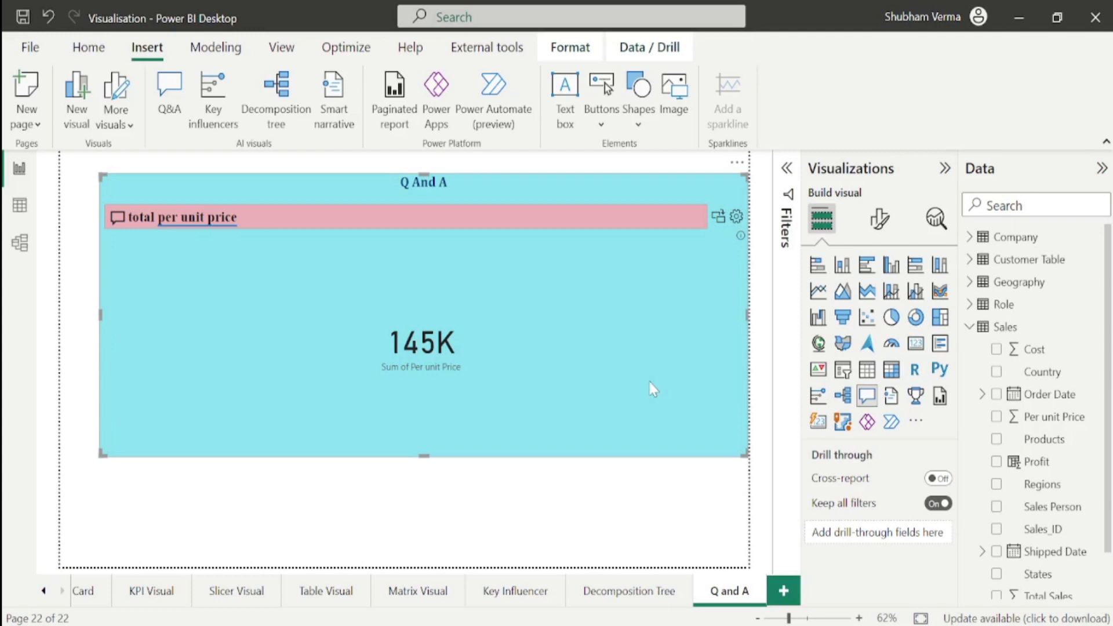
# Ask the suggested questions "how many rating are there" and "number of support tickets over time", clearing the previous question each time
pyautogui.moveTo(696, 223)
pyautogui.click(696, 218)
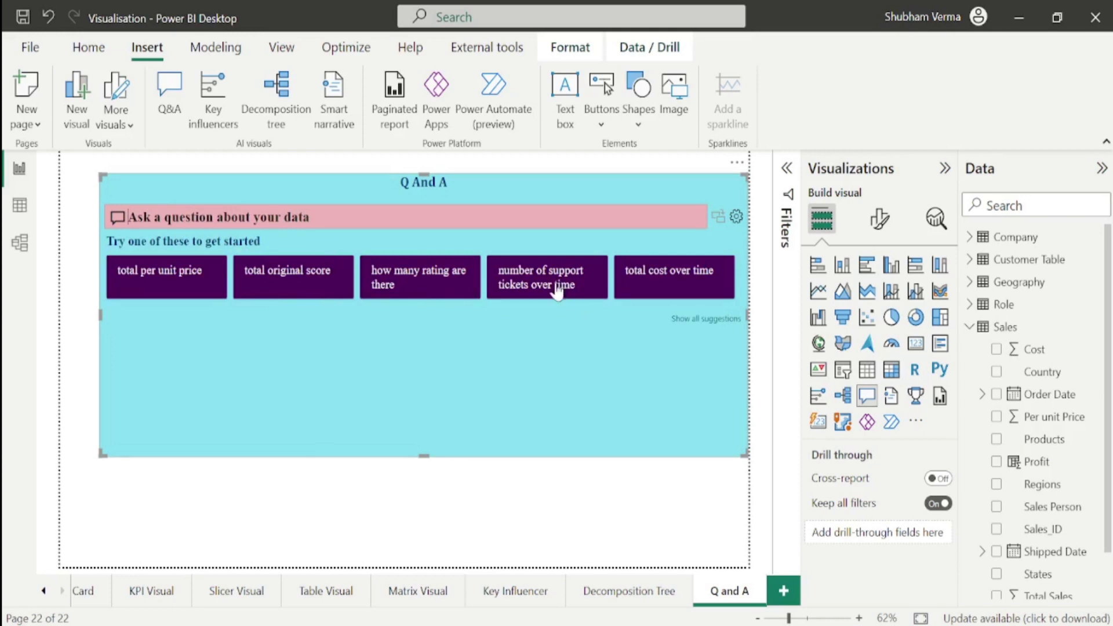
pyautogui.click(708, 322)
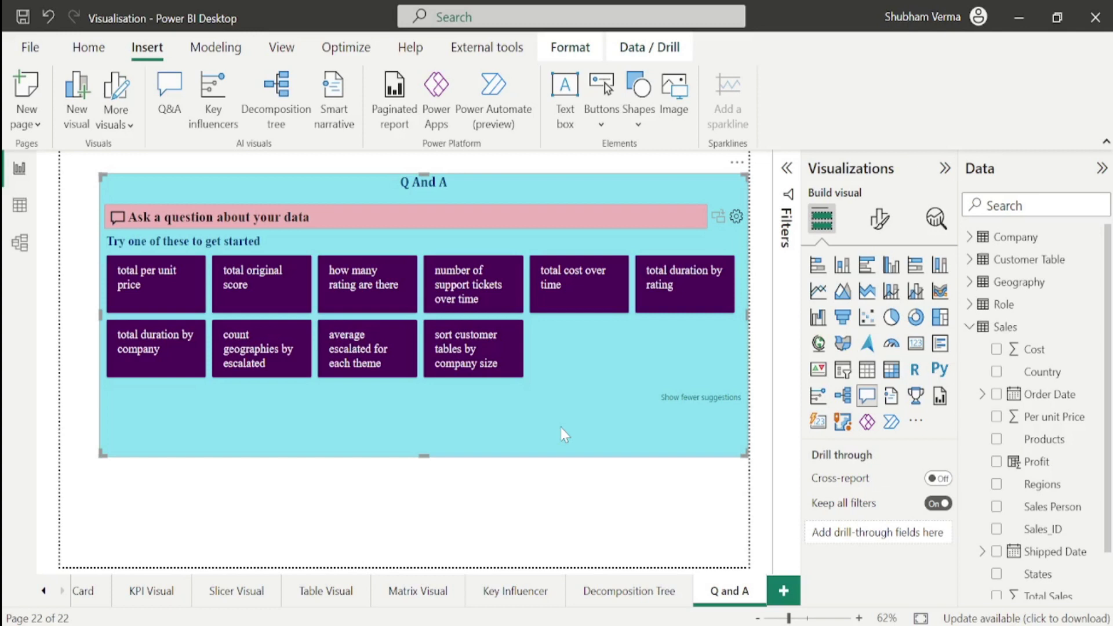
pyautogui.click(384, 288)
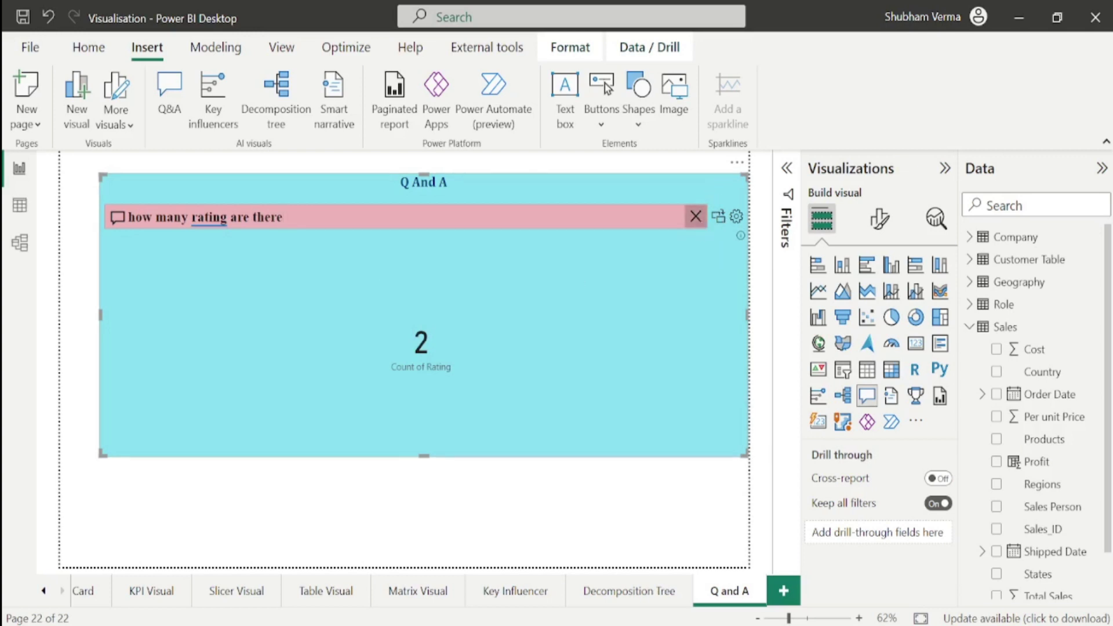
pyautogui.click(696, 216)
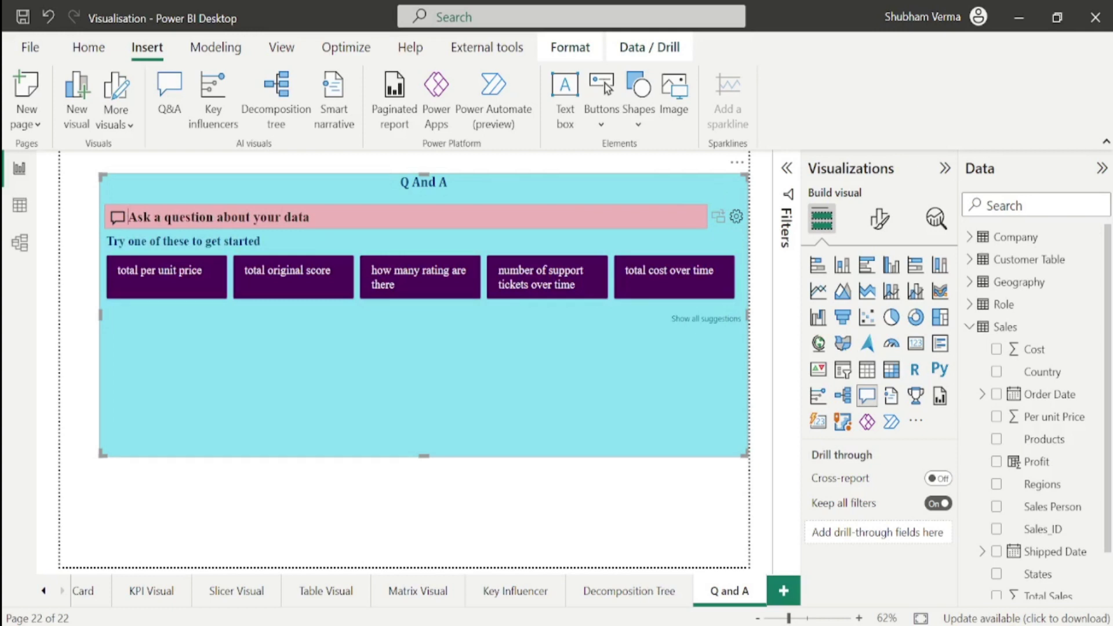
pyautogui.click(547, 298)
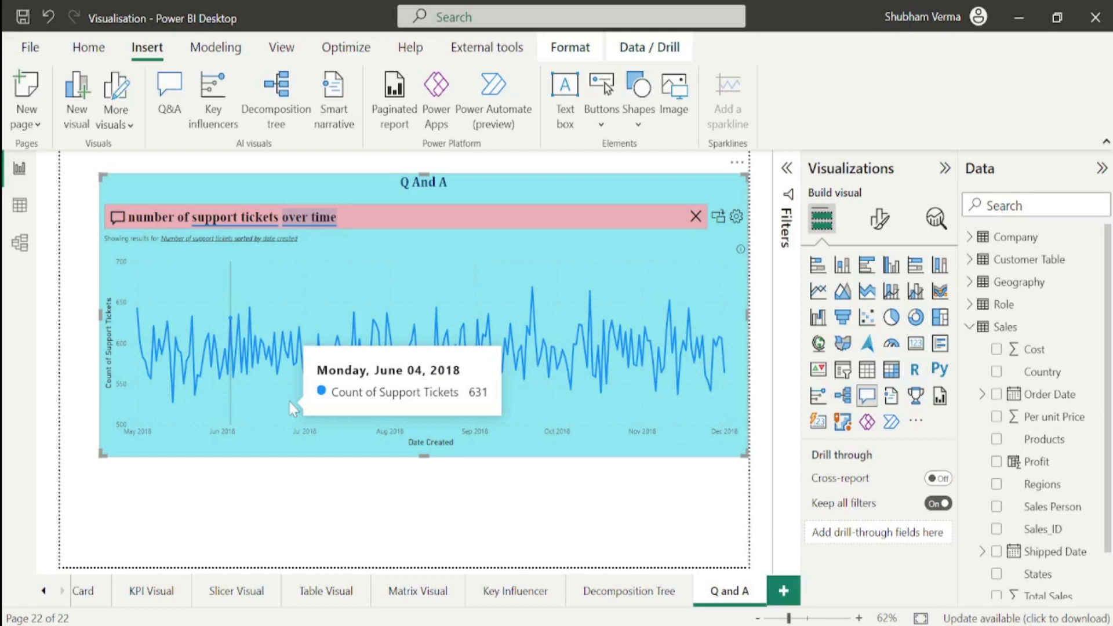
# Convert the support tickets Q&A result into a standard line chart and switch it back to a Q&A visual
pyautogui.click(718, 222)
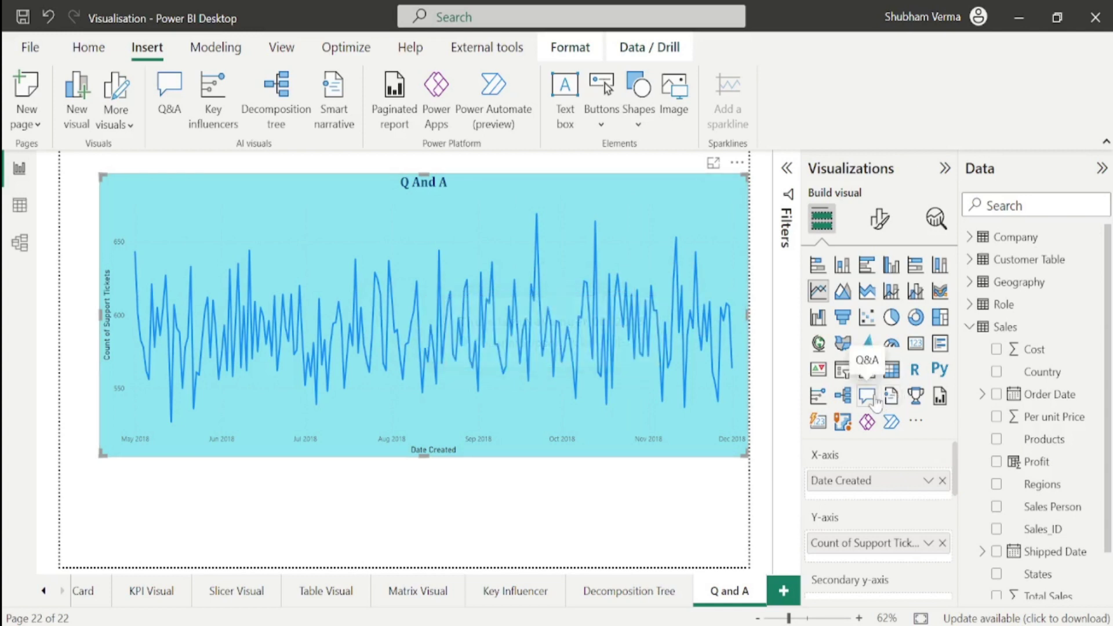
pyautogui.click(875, 401)
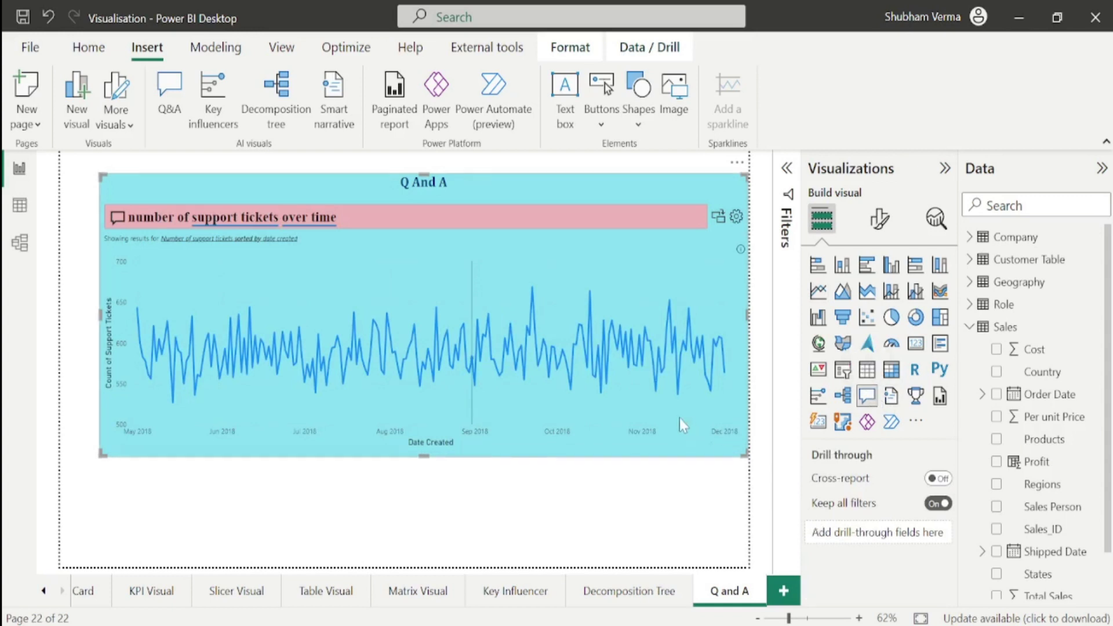
pyautogui.click(336, 217)
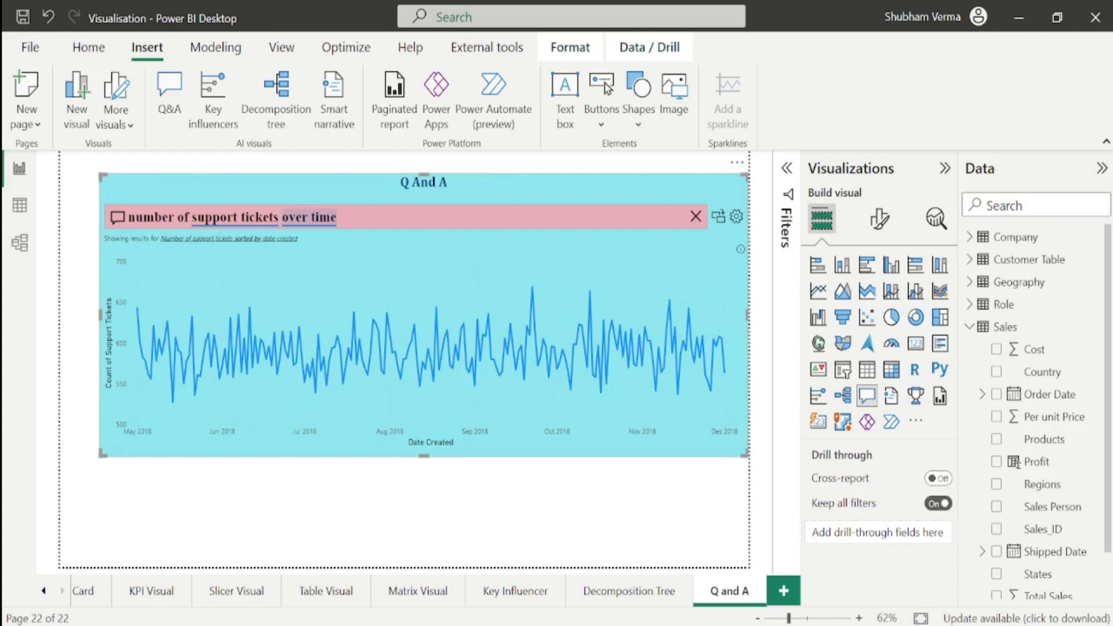
# Ask the suggested question "total cost over time", followed by "sort customer tables by company size" from the full suggestion list
pyautogui.click(695, 217)
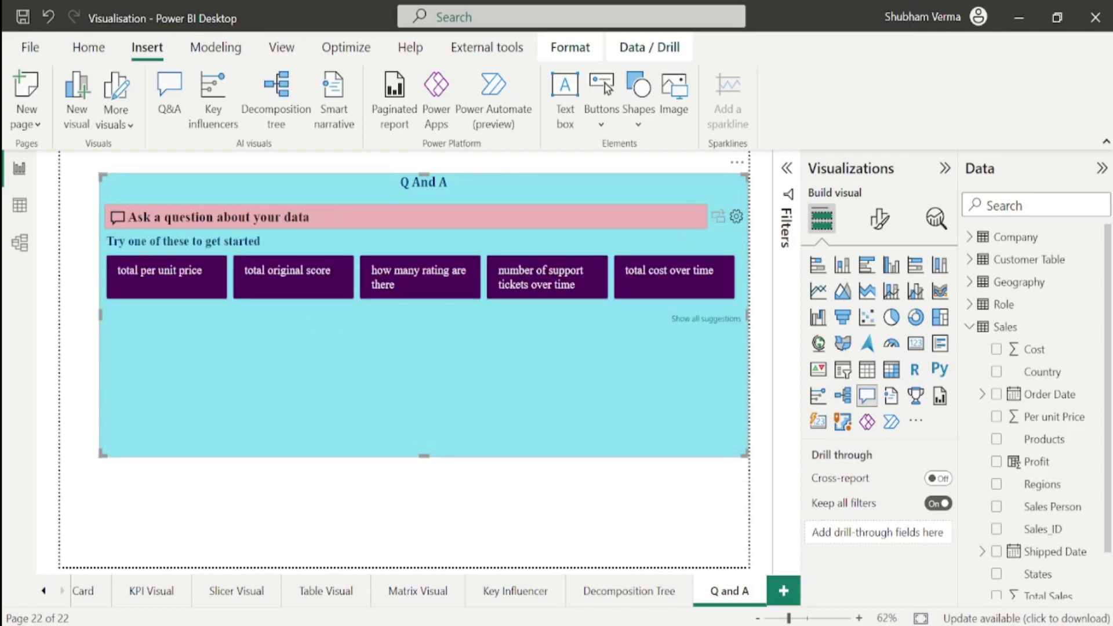
pyautogui.click(678, 285)
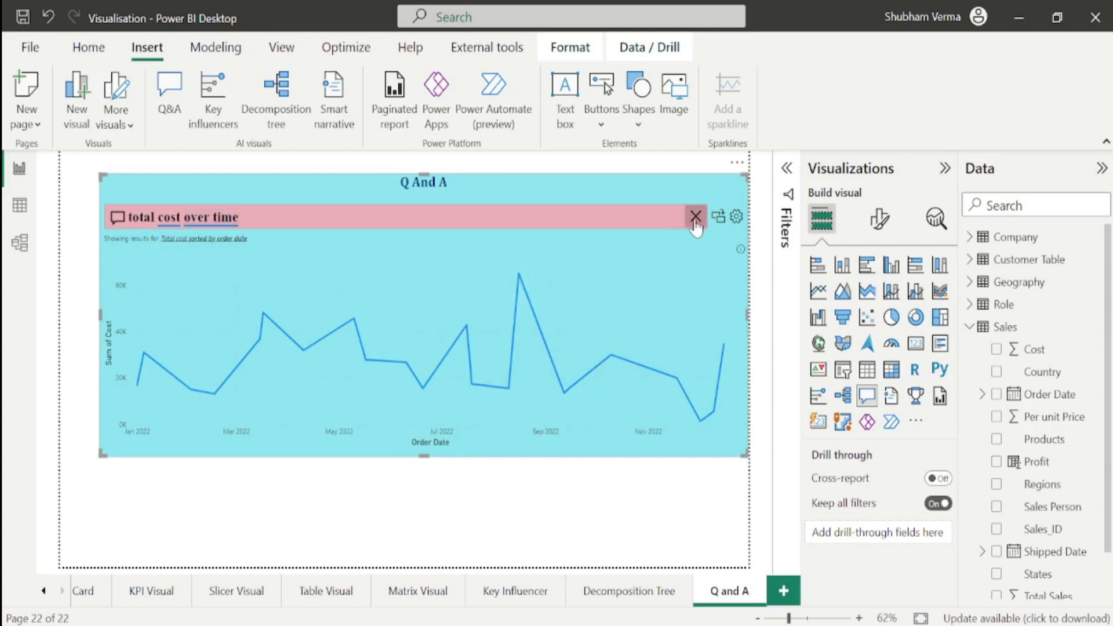
pyautogui.click(695, 217)
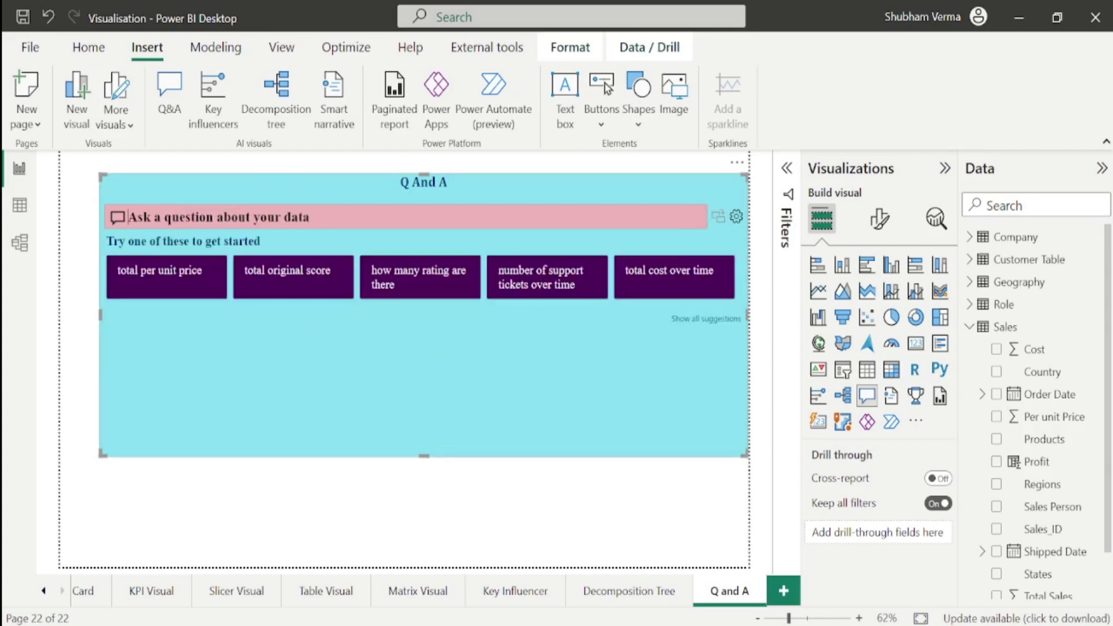
pyautogui.click(692, 324)
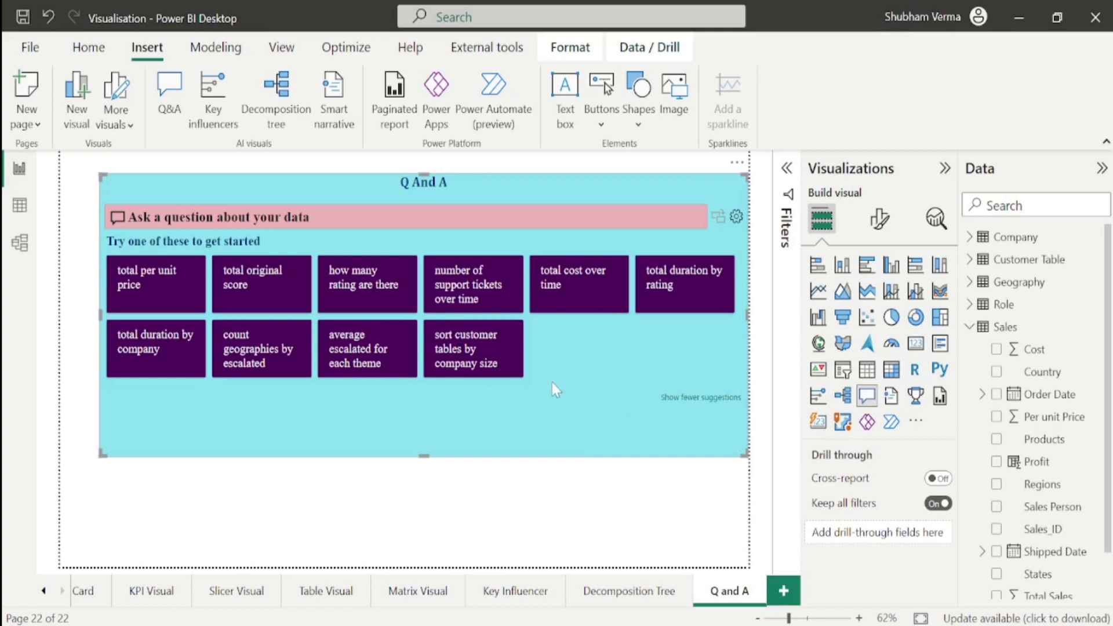
pyautogui.click(479, 370)
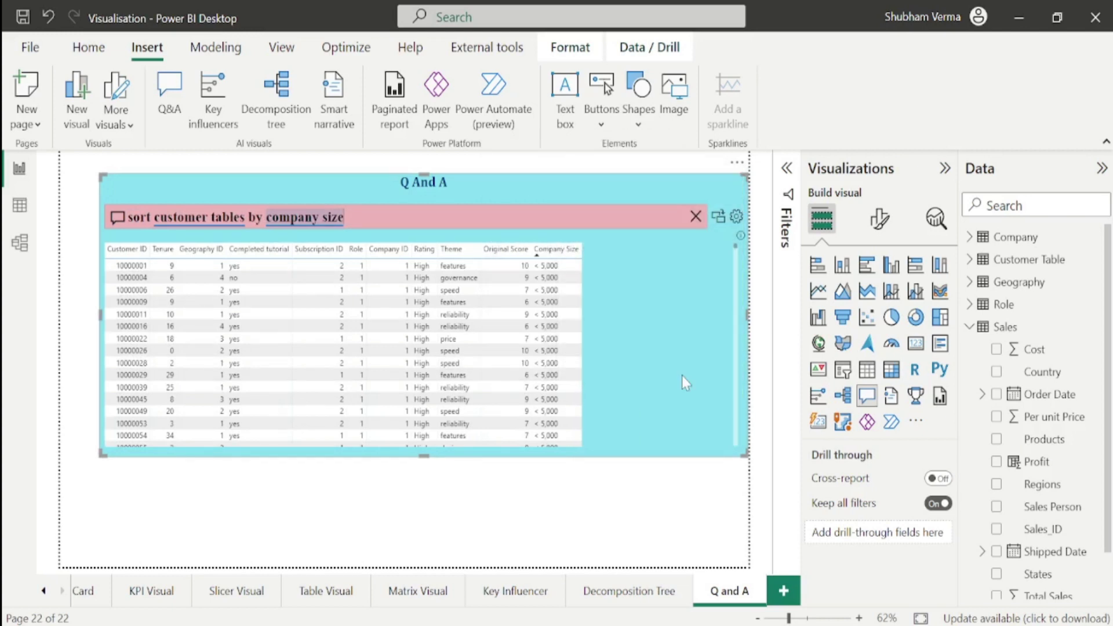
# Clear the Q&A question and ask "TOTAL SALES" instead
pyautogui.click(695, 216)
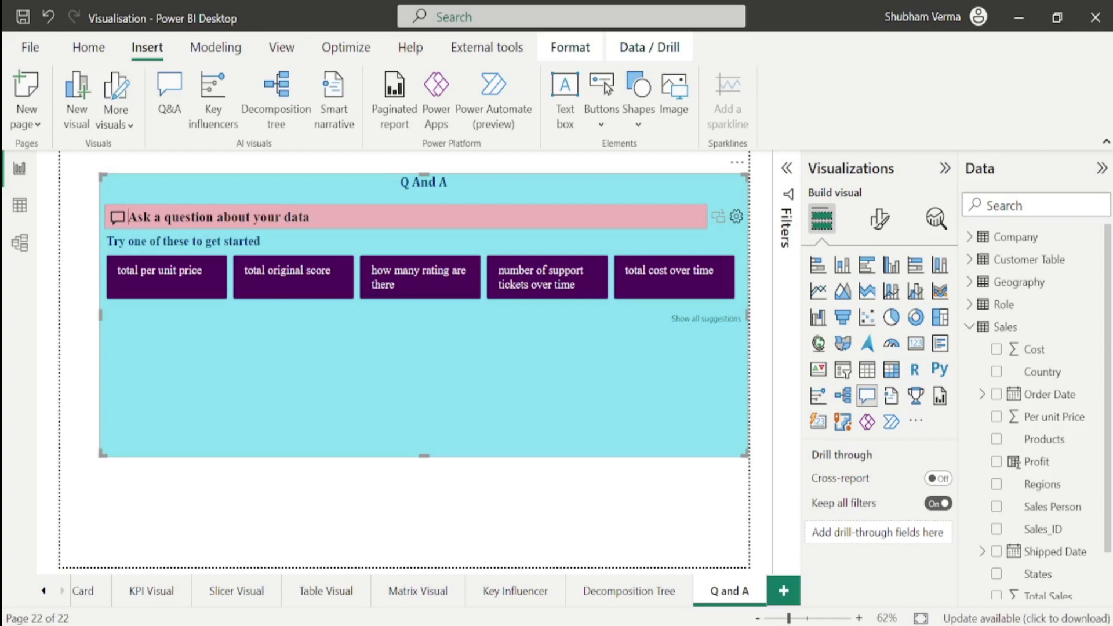
pyautogui.write('TOTAL')
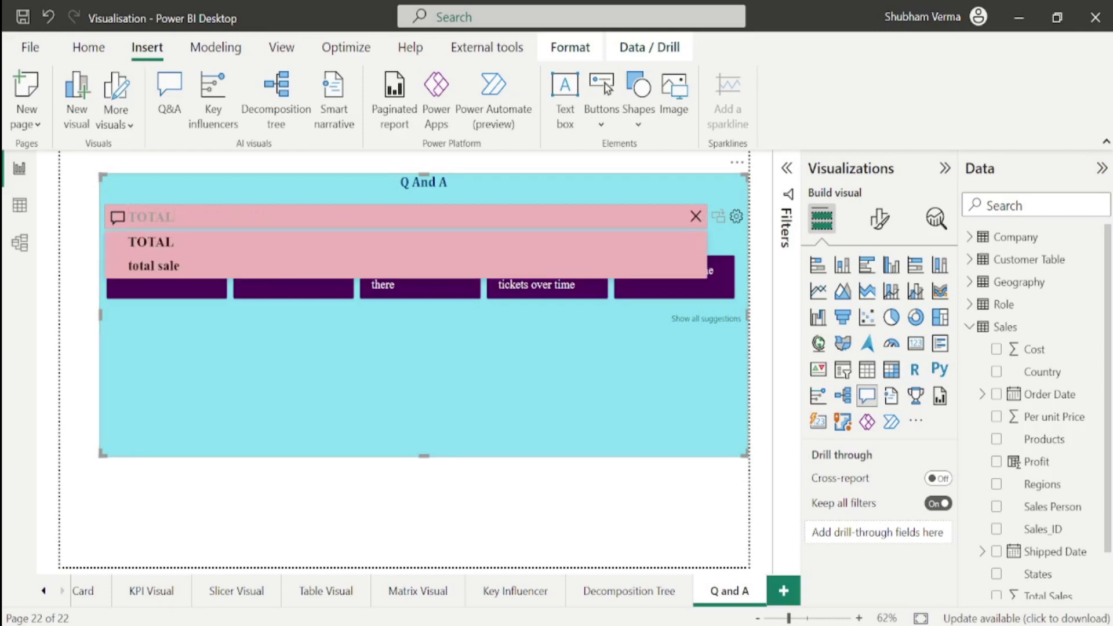
pyautogui.write(' SALES')
pyautogui.press('Return')
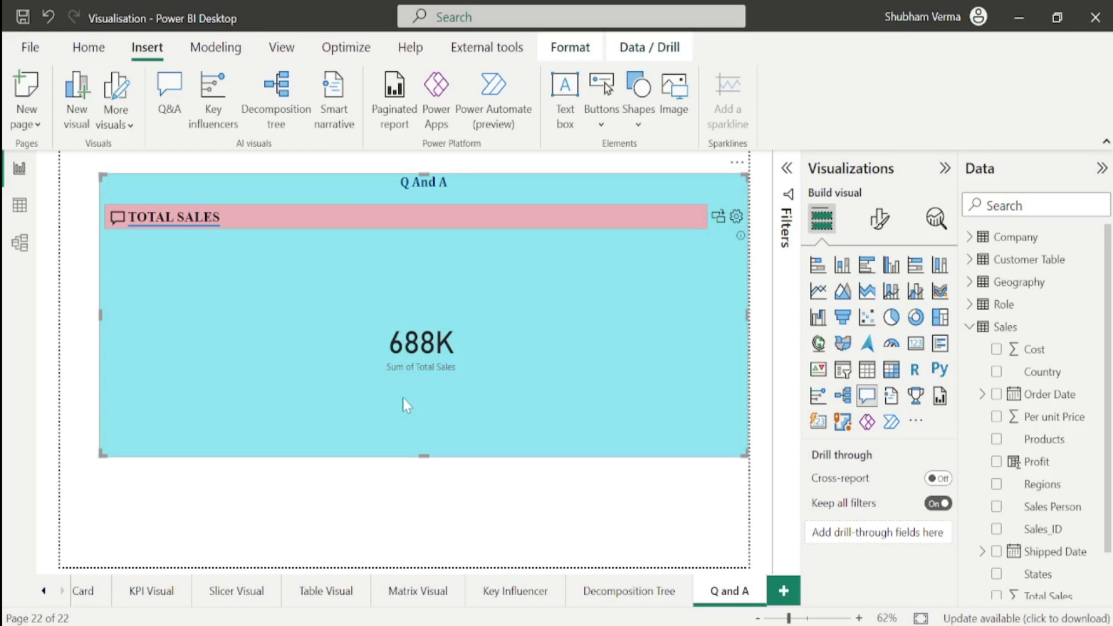
# Look up a salesperson in the Sales Person column of the Sales table data and return to the report
pyautogui.click(19, 204)
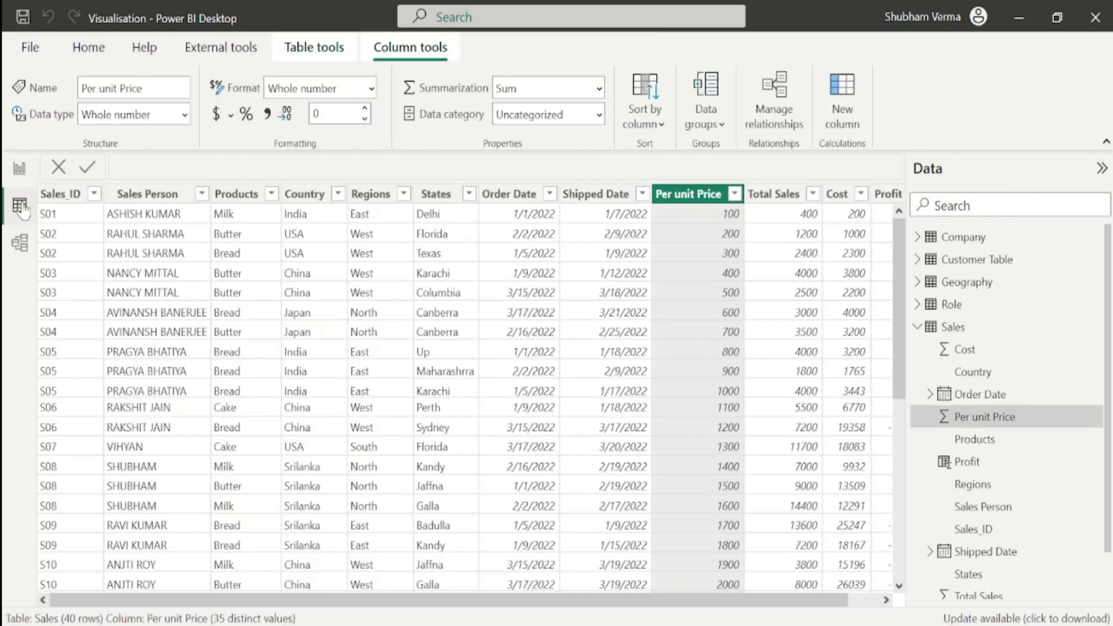
pyautogui.click(169, 197)
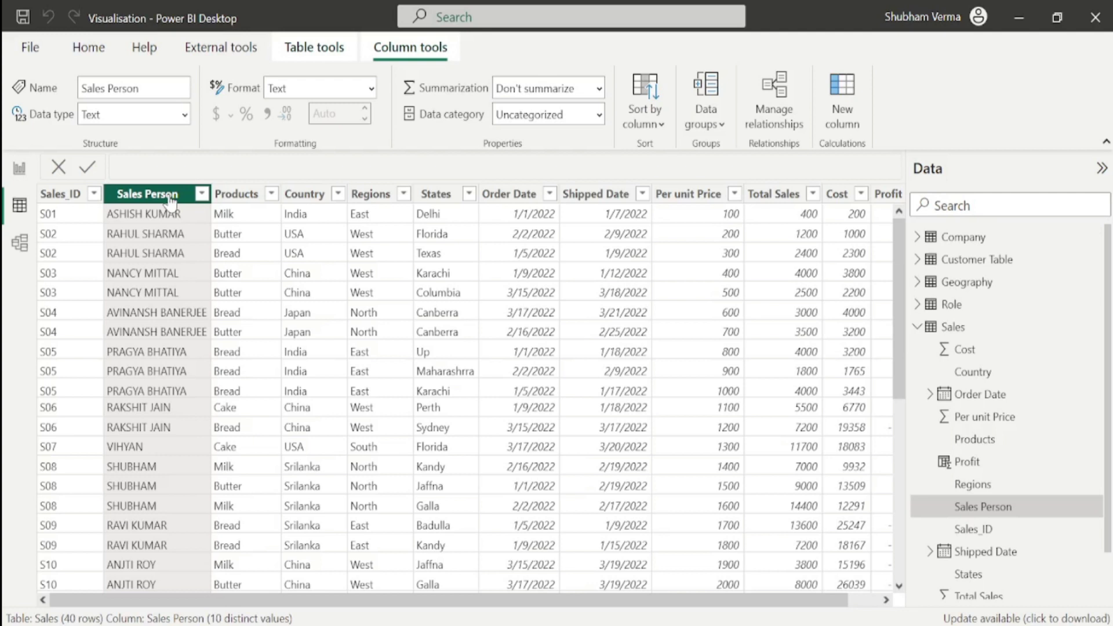
pyautogui.click(132, 466)
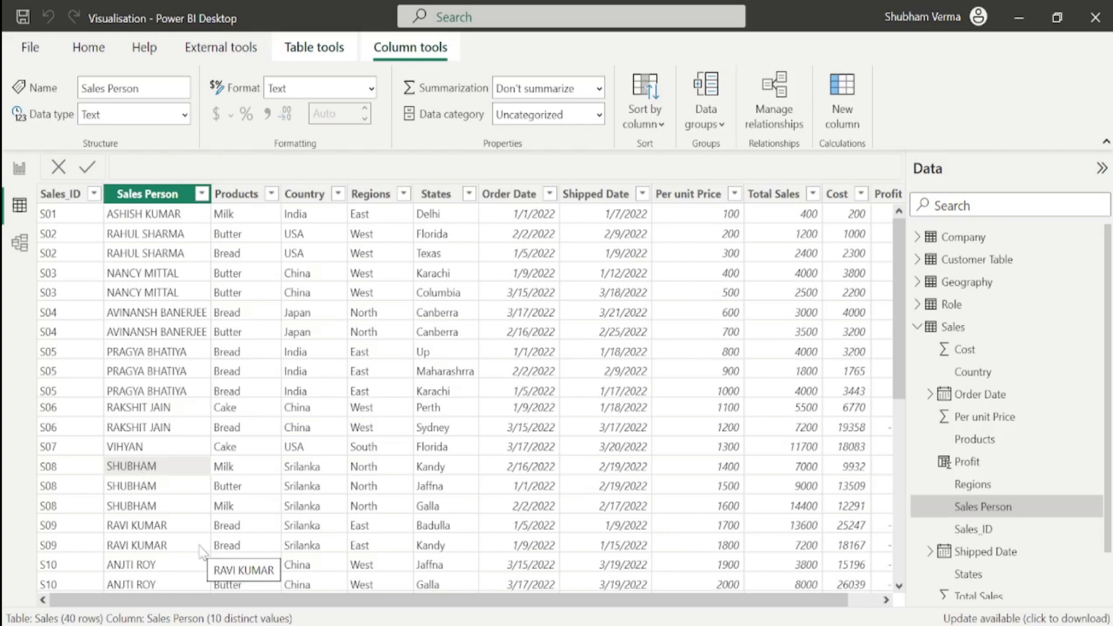
pyautogui.click(20, 178)
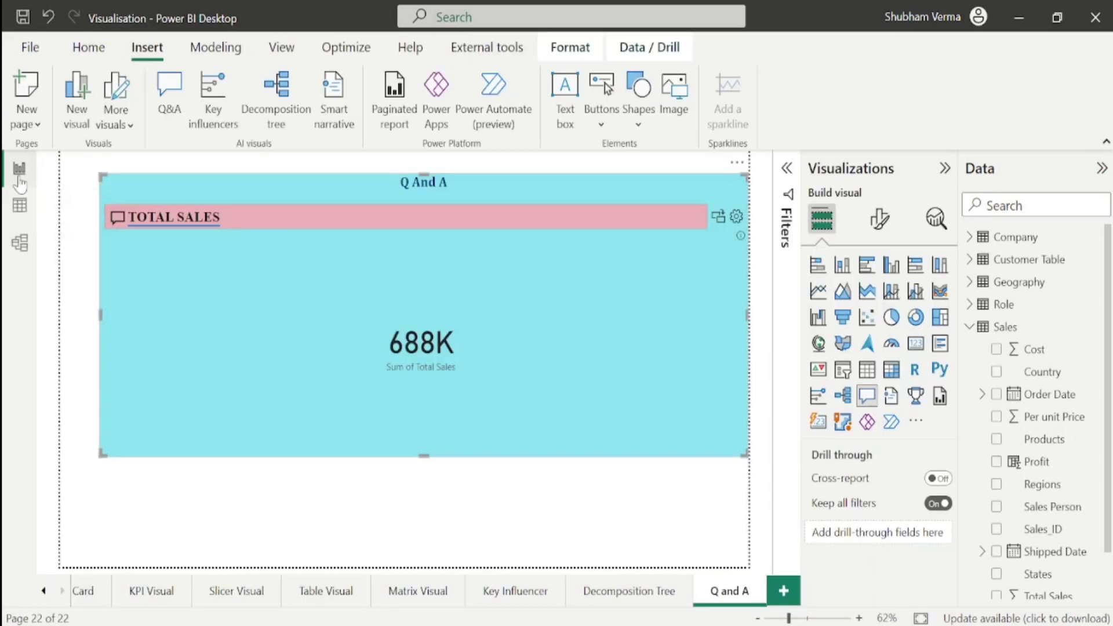
# Extend the Q&A question to "TOTAL SALES OF" followed by the salesperson's name, accepting the matching suggestion
pyautogui.tripleClick(174, 216)
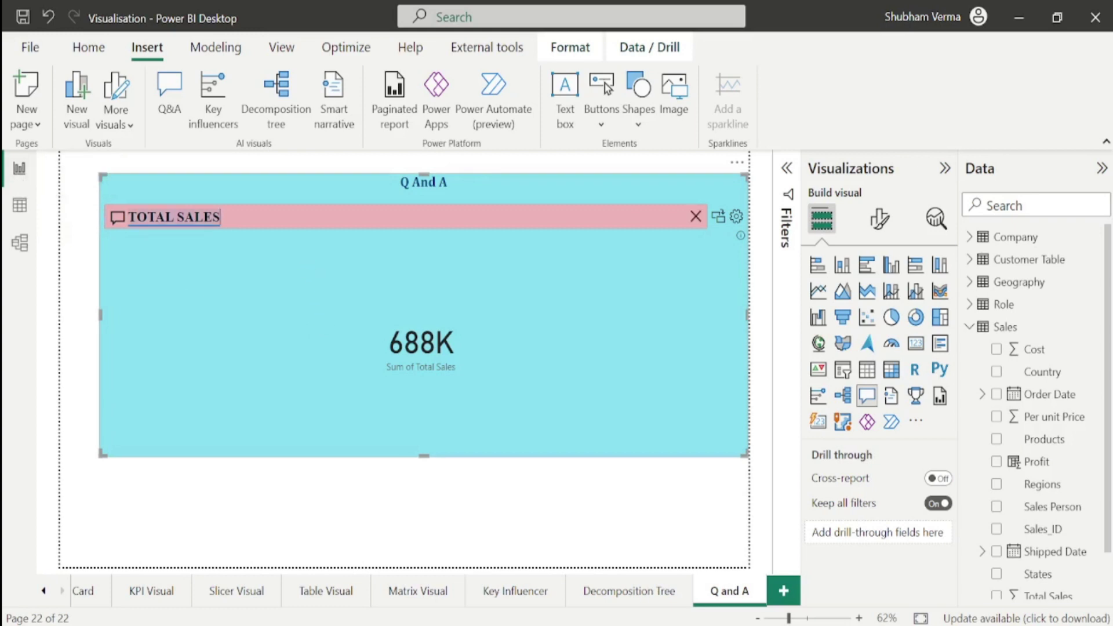
pyautogui.write('OF')
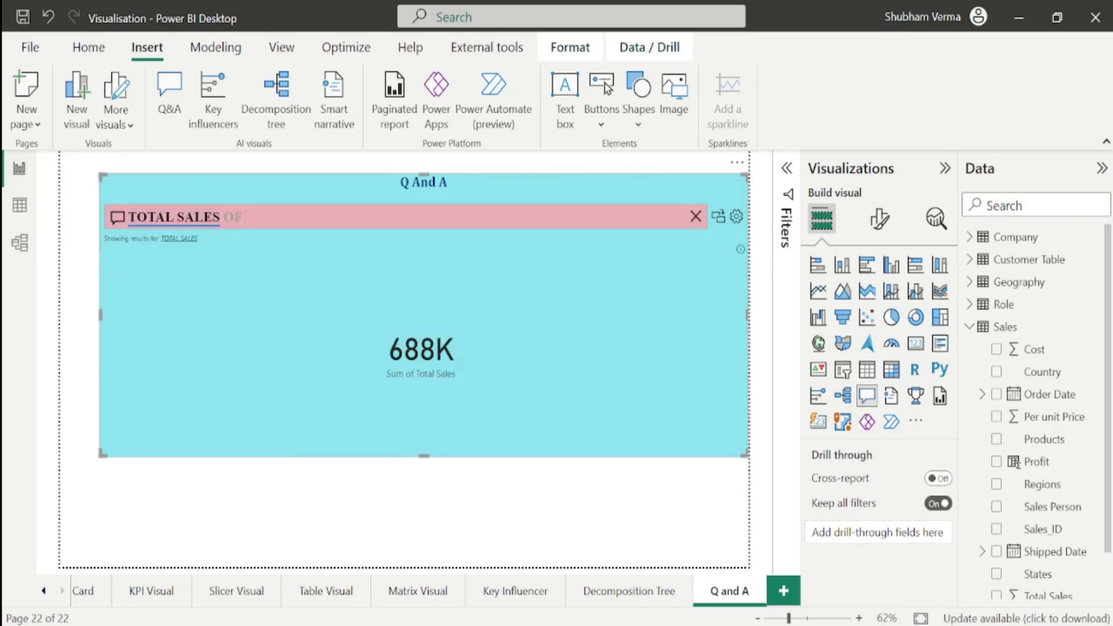
pyautogui.write(' SHUBHAM')
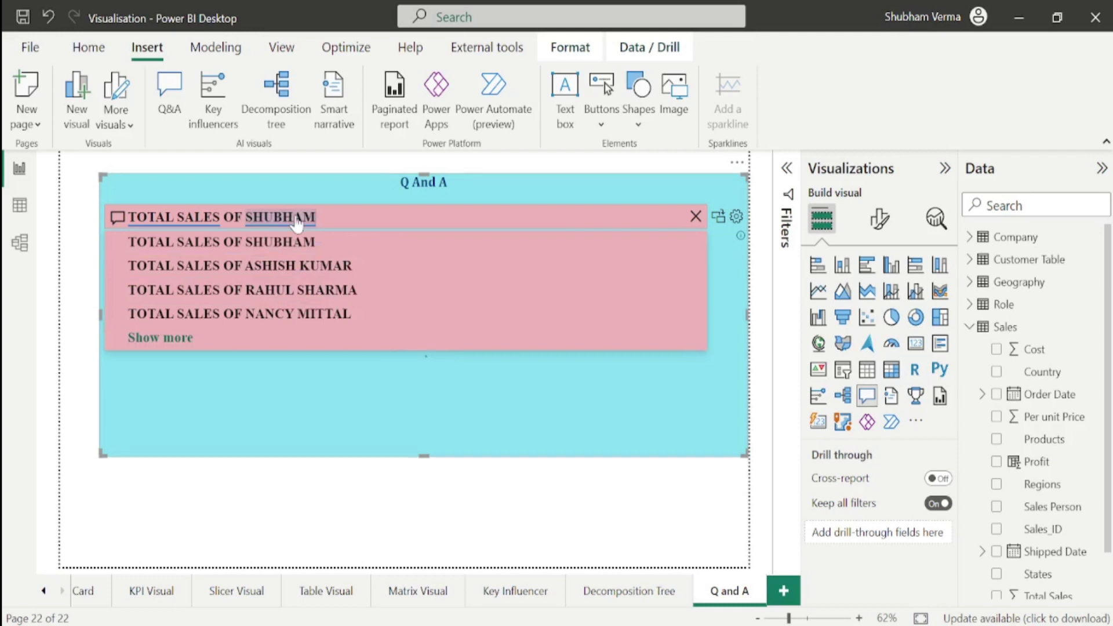
pyautogui.click(286, 252)
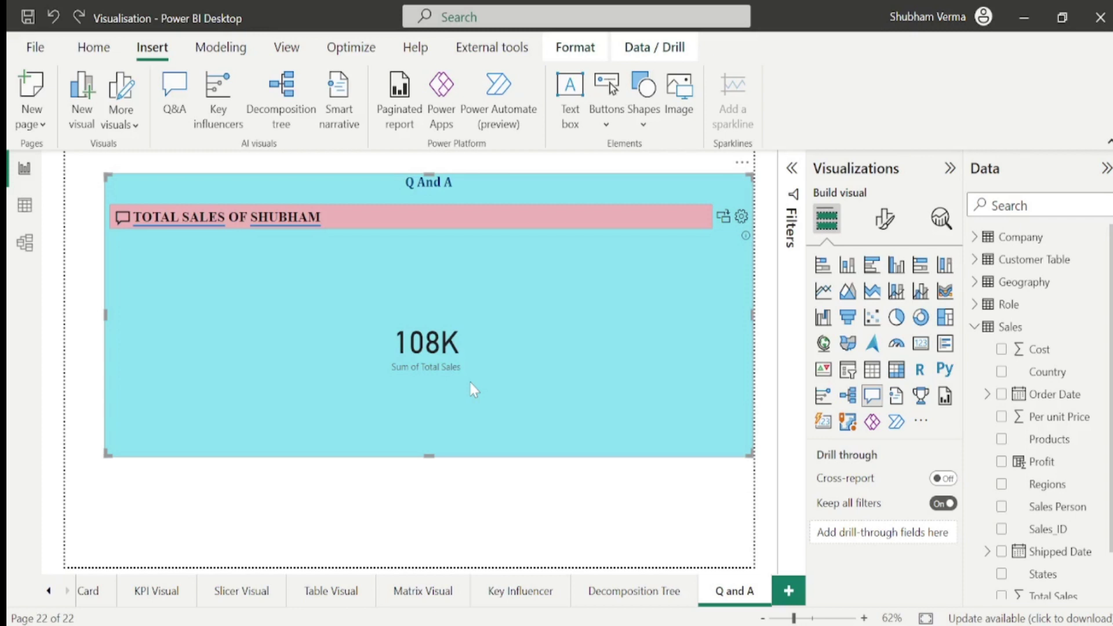
# Check the Total Sales column in the Sales table data and return to the Q&A report page
pyautogui.click(24, 211)
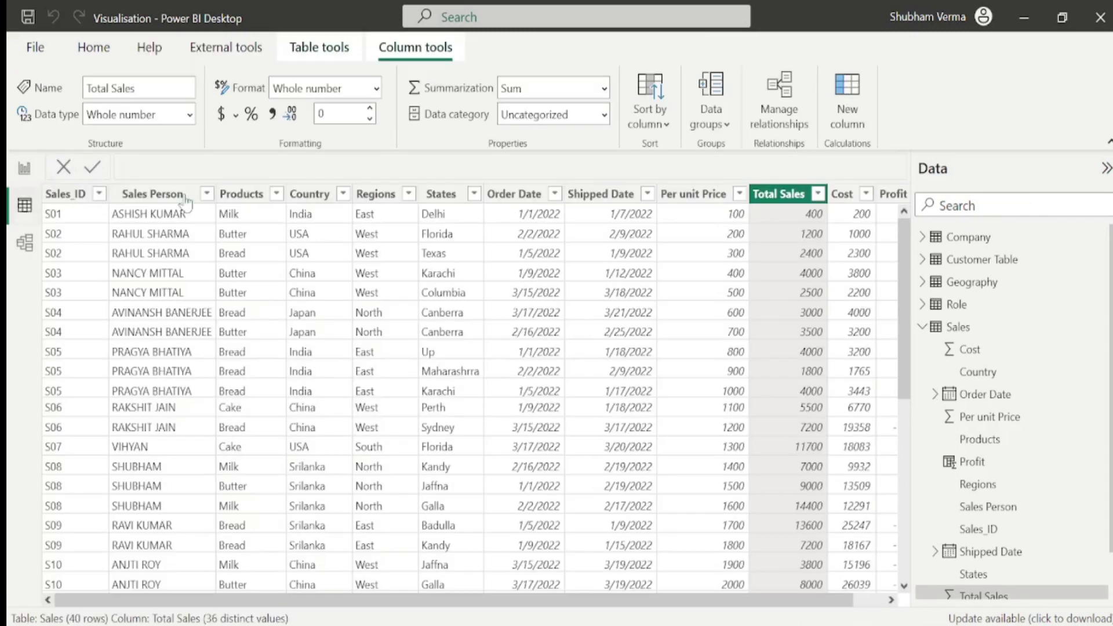
pyautogui.click(814, 219)
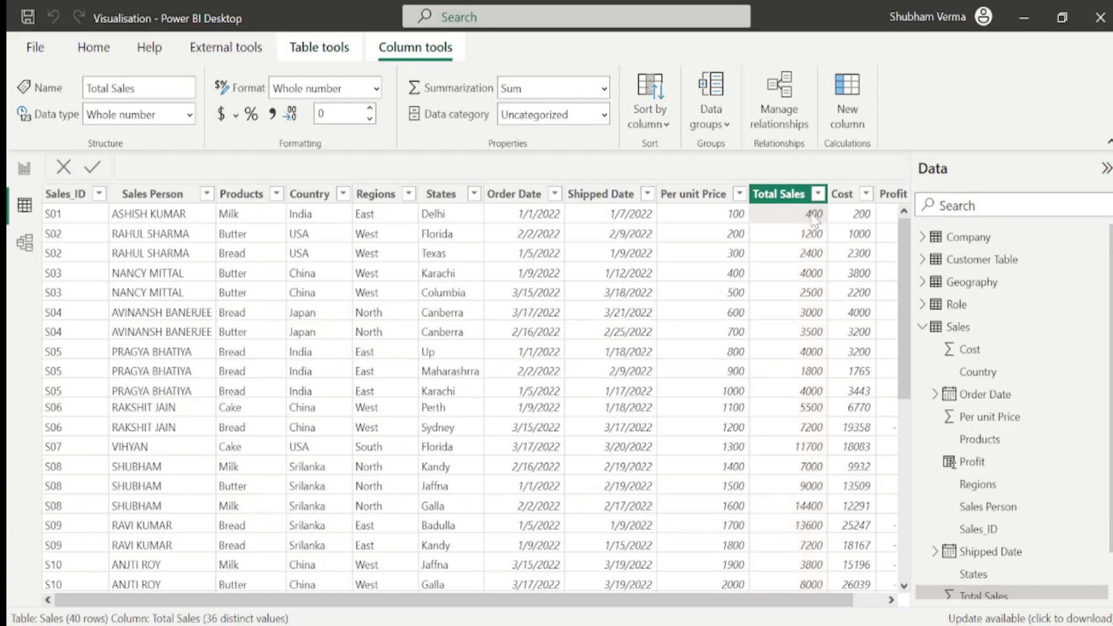
pyautogui.click(24, 169)
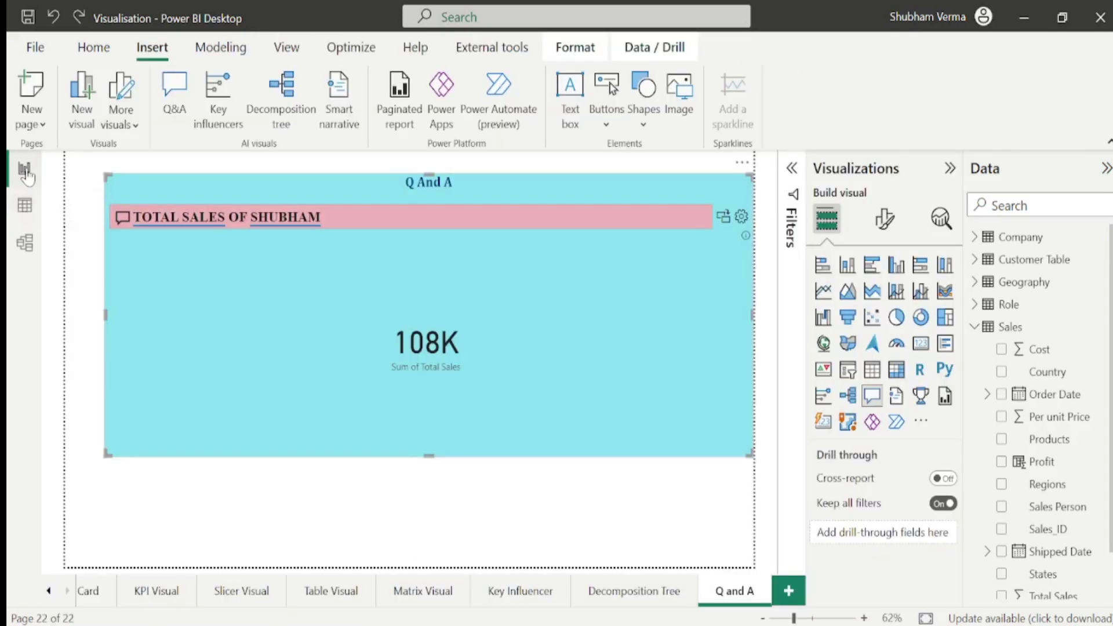
# Replace the Q&A question with "MINIMUM VALUE OF TOTAL SALES" and check the answer against the table data
pyautogui.hotkey('ctrl', 'a')
pyautogui.write('MINIMUM VALUE OF TOTAL SALES')
pyautogui.press('Return')
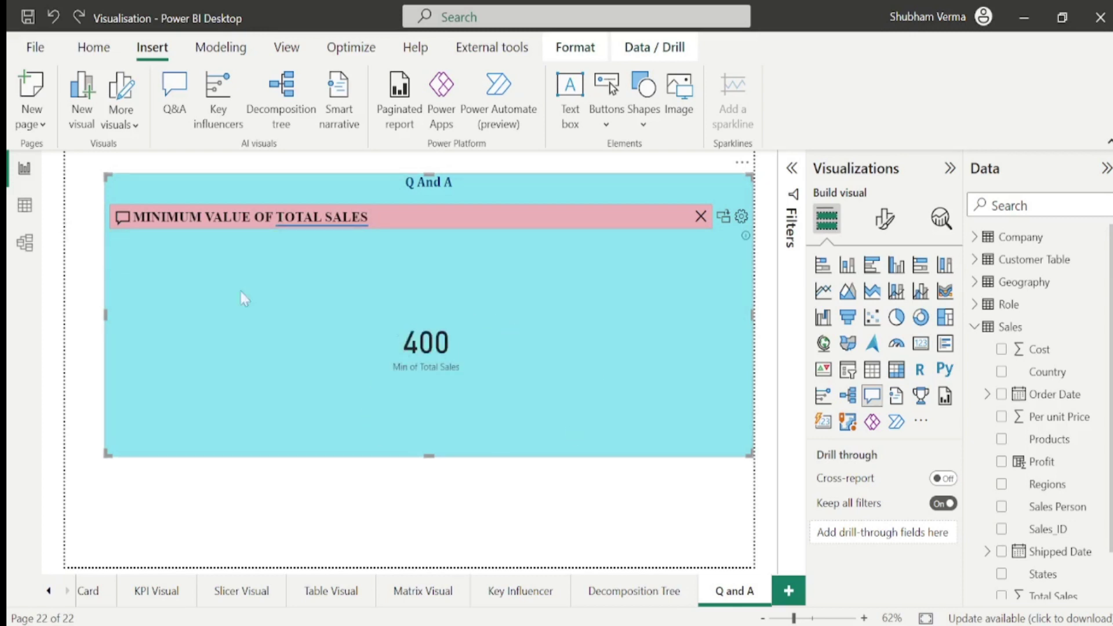
pyautogui.click(32, 204)
# Set the text size of the Q&A visual's question field to 20
pyautogui.click(885, 223)
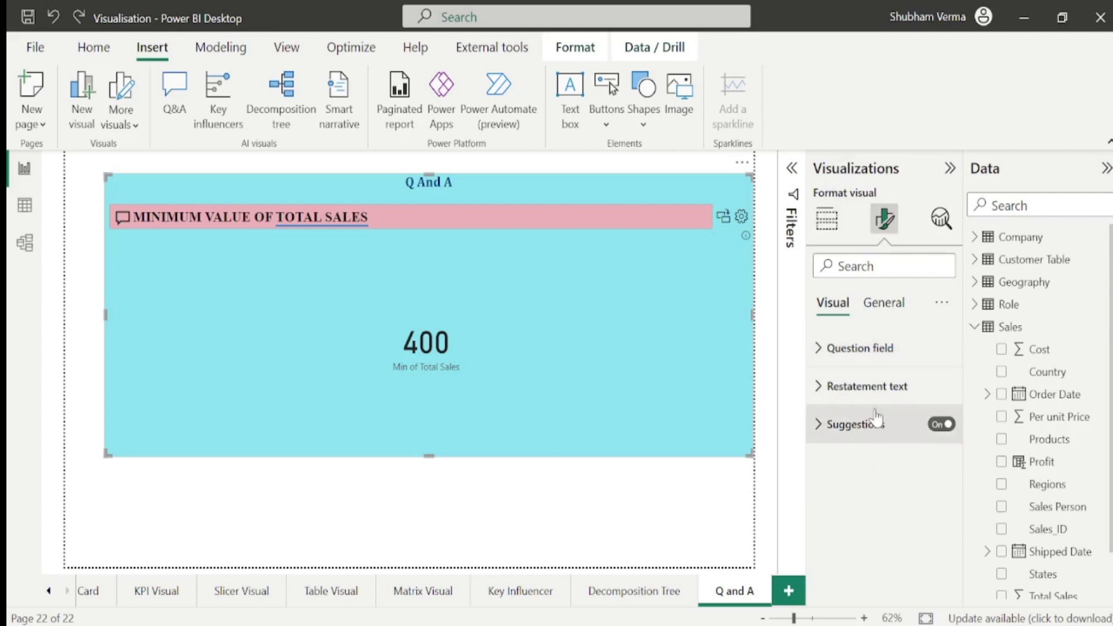
pyautogui.click(821, 355)
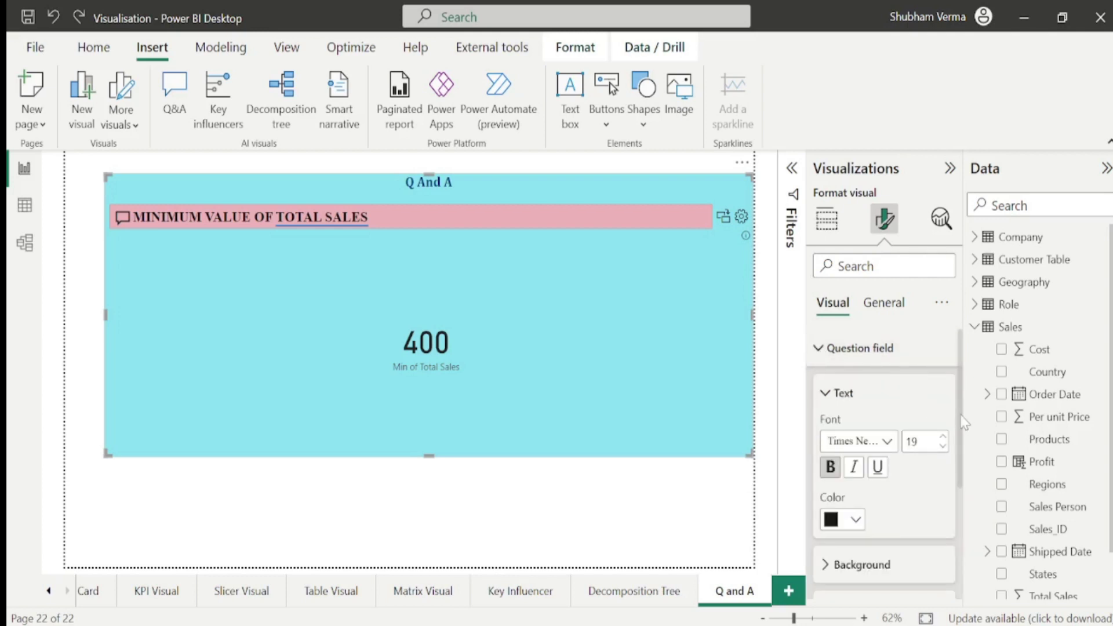
pyautogui.scroll(-3, 963, 421)
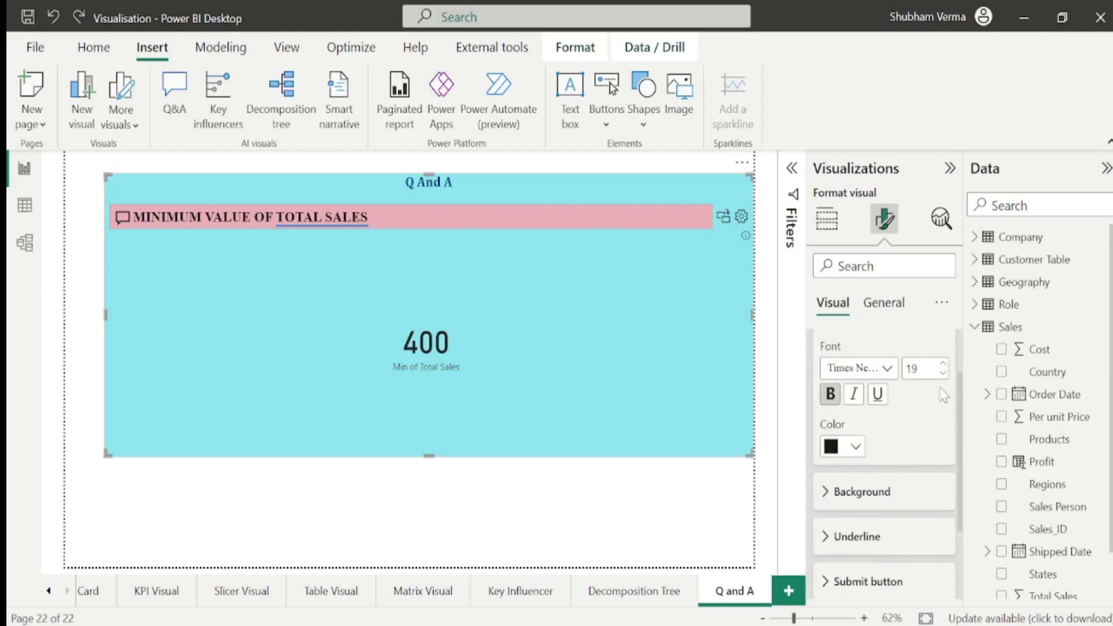
pyautogui.click(943, 366)
pyautogui.click(943, 365)
pyautogui.click(942, 365)
pyautogui.click(943, 365)
pyautogui.click(943, 378)
pyautogui.click(943, 378)
pyautogui.click(943, 378)
# Set the question field's text colour to dark blue and its font to Symbol
pyautogui.click(852, 457)
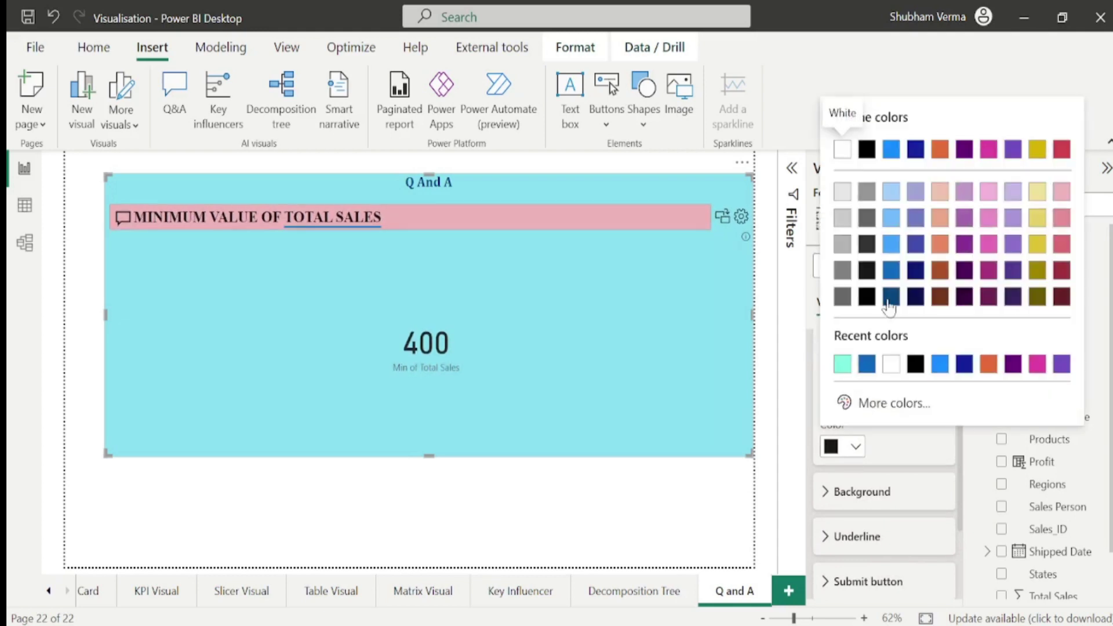
pyautogui.click(890, 296)
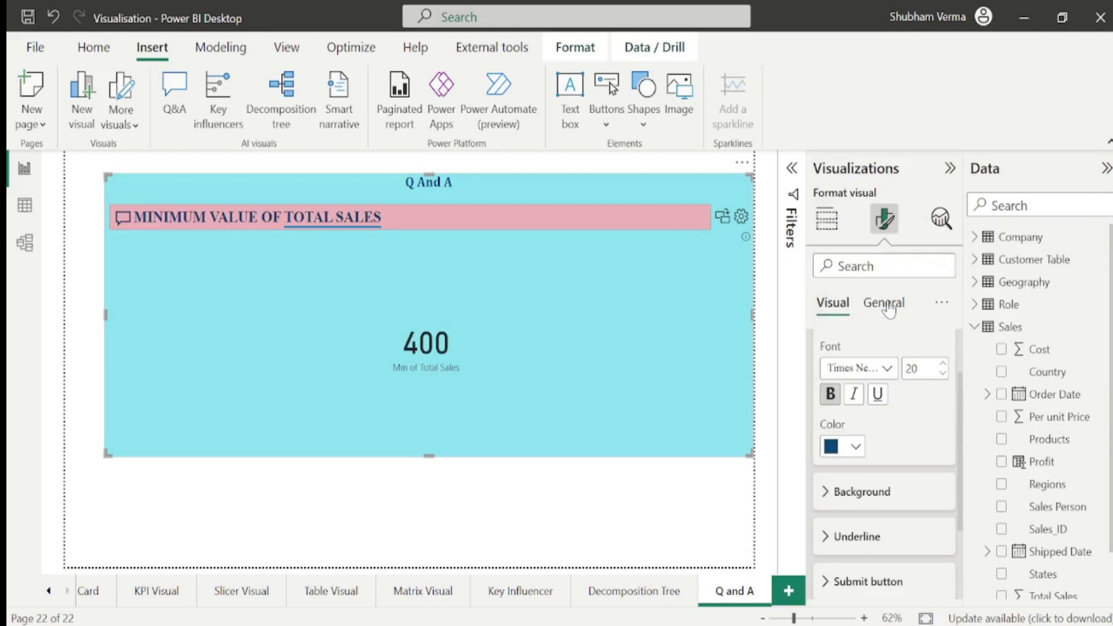
pyautogui.click(891, 374)
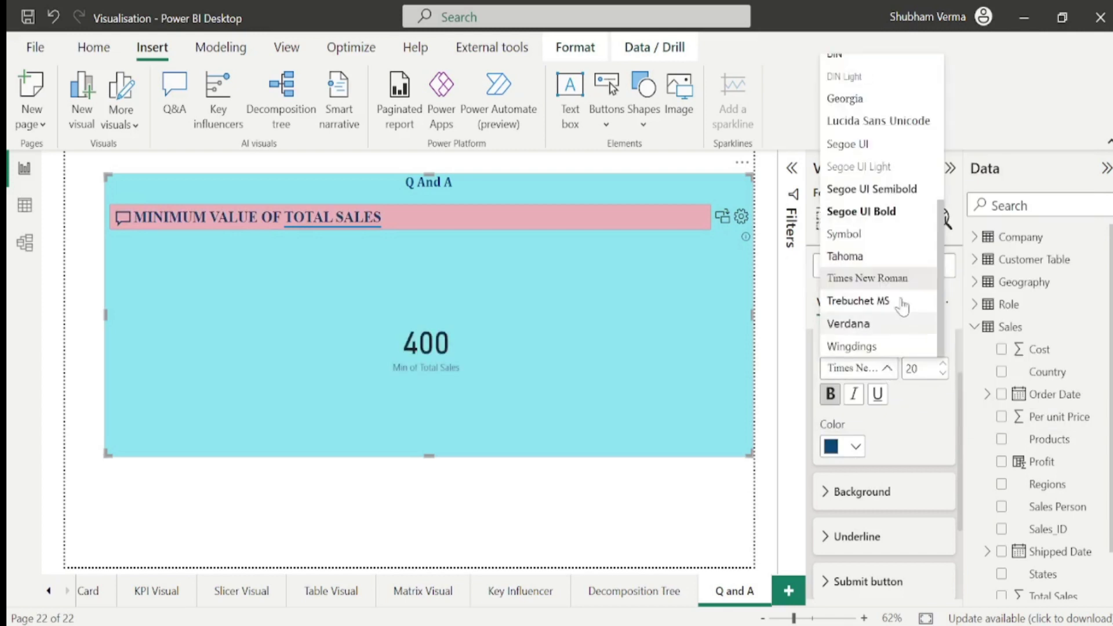
pyautogui.click(870, 231)
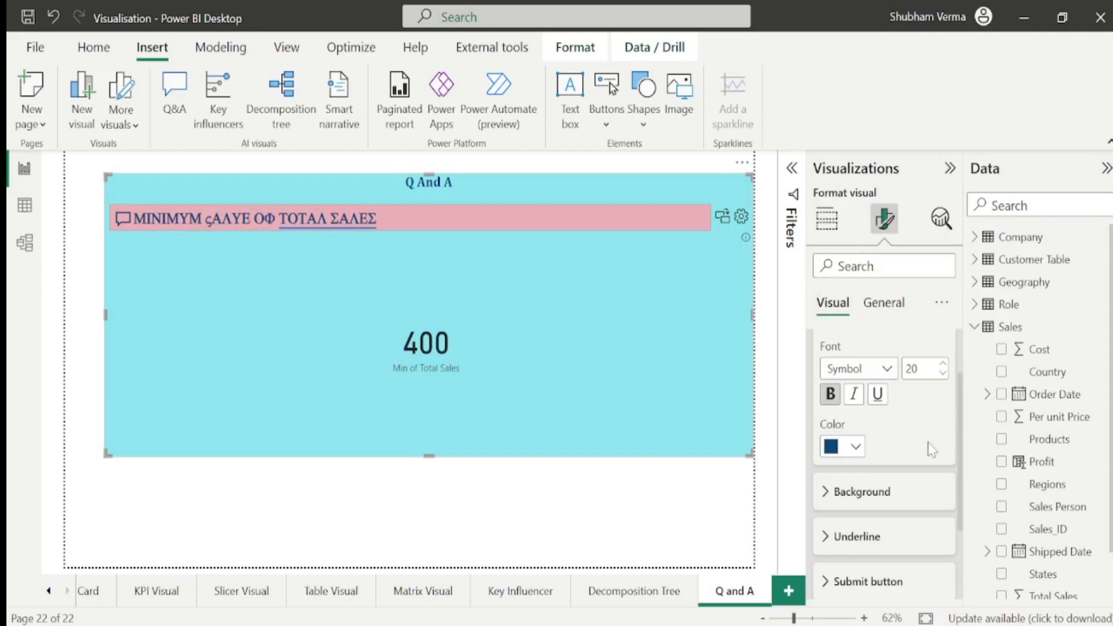
# Set the question field's default background colour to light grey and check the hover colour in the question's suggestion list
pyautogui.click(828, 497)
pyautogui.scroll(-2, 933, 496)
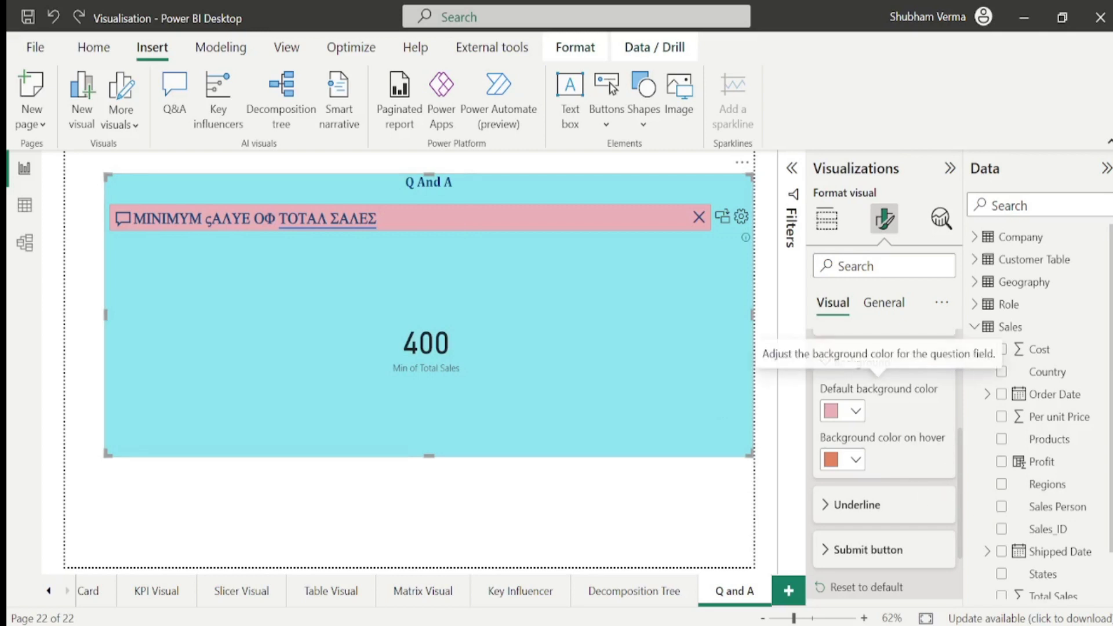
pyautogui.click(856, 412)
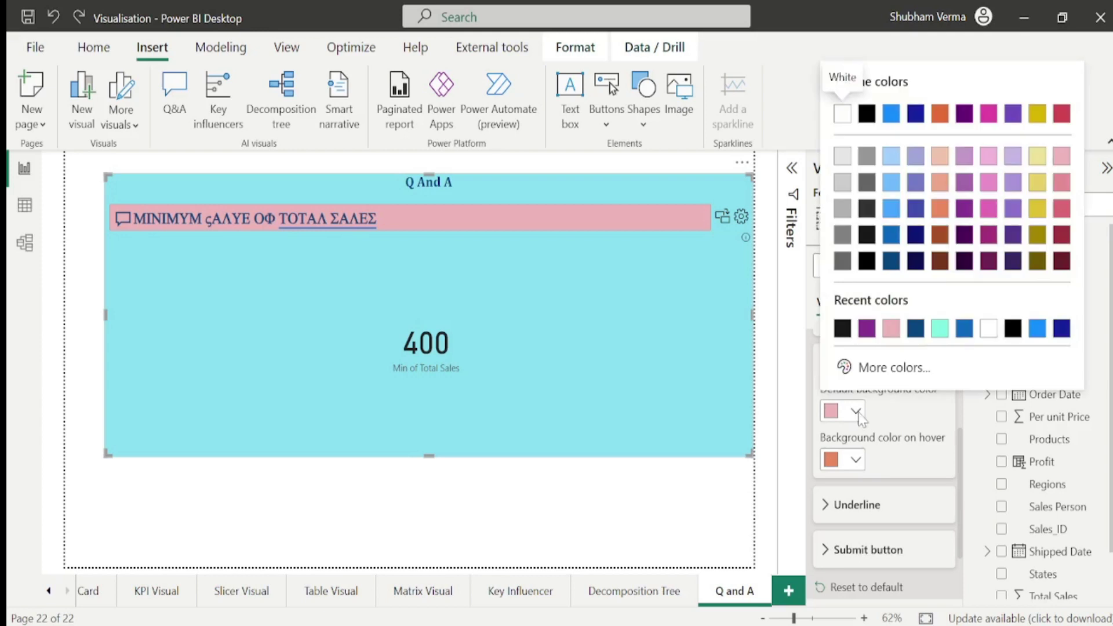
pyautogui.click(843, 184)
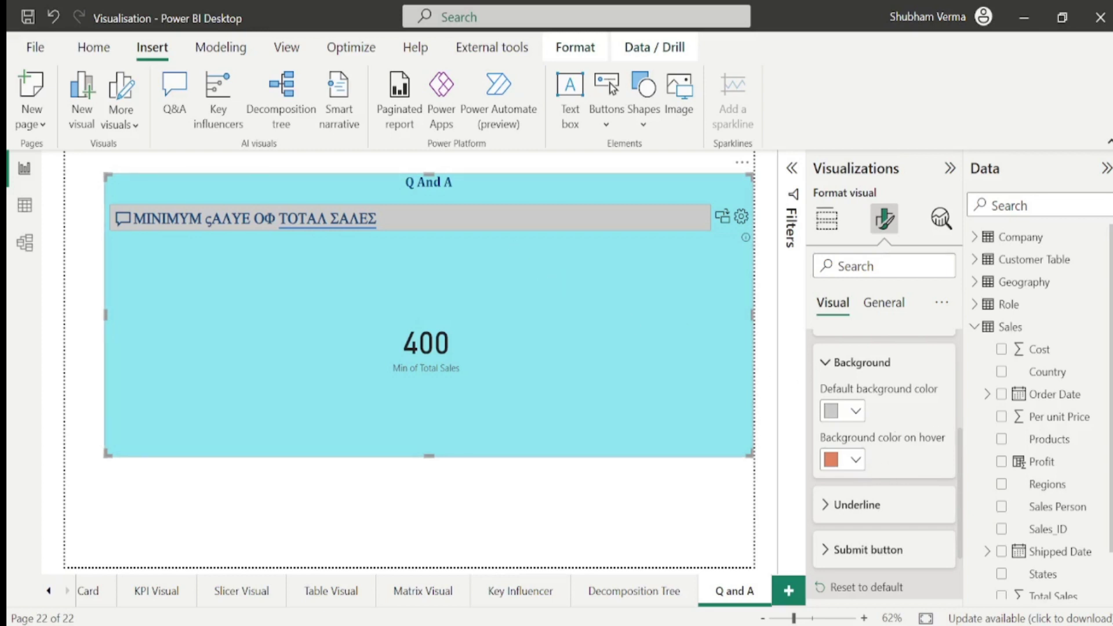
pyautogui.click(378, 219)
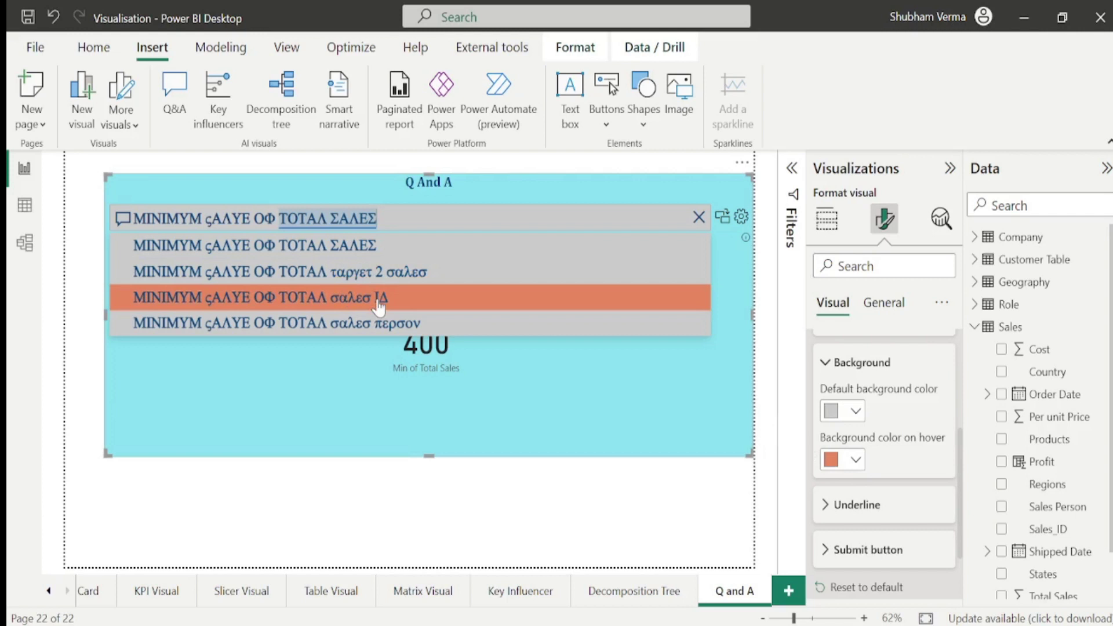
pyautogui.click(906, 463)
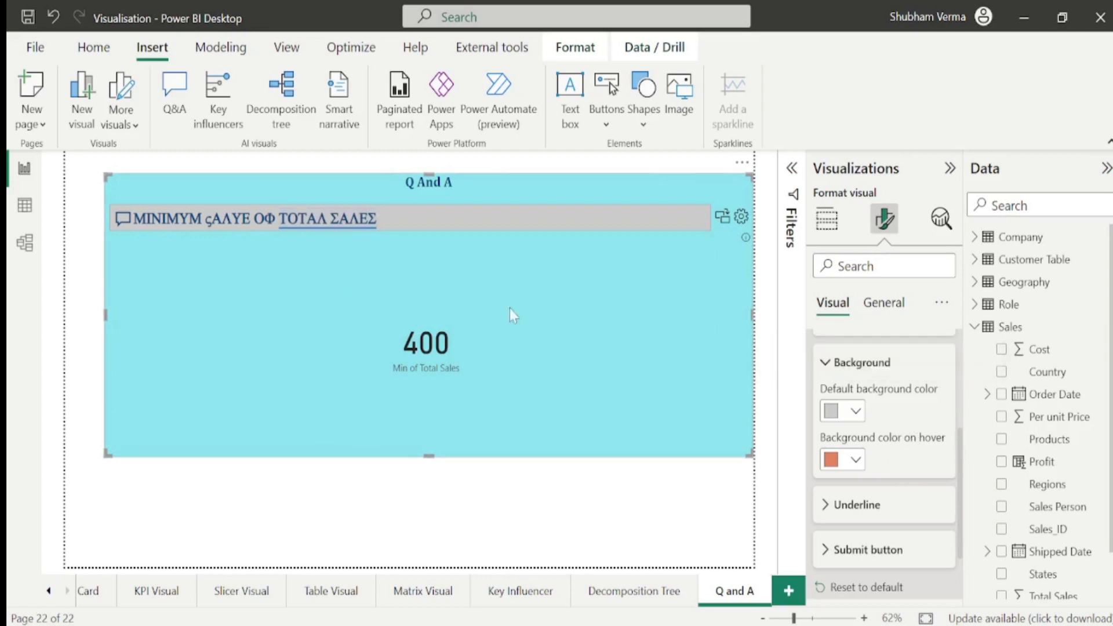
# Set the question field's accepted underline colour to black
pyautogui.click(829, 518)
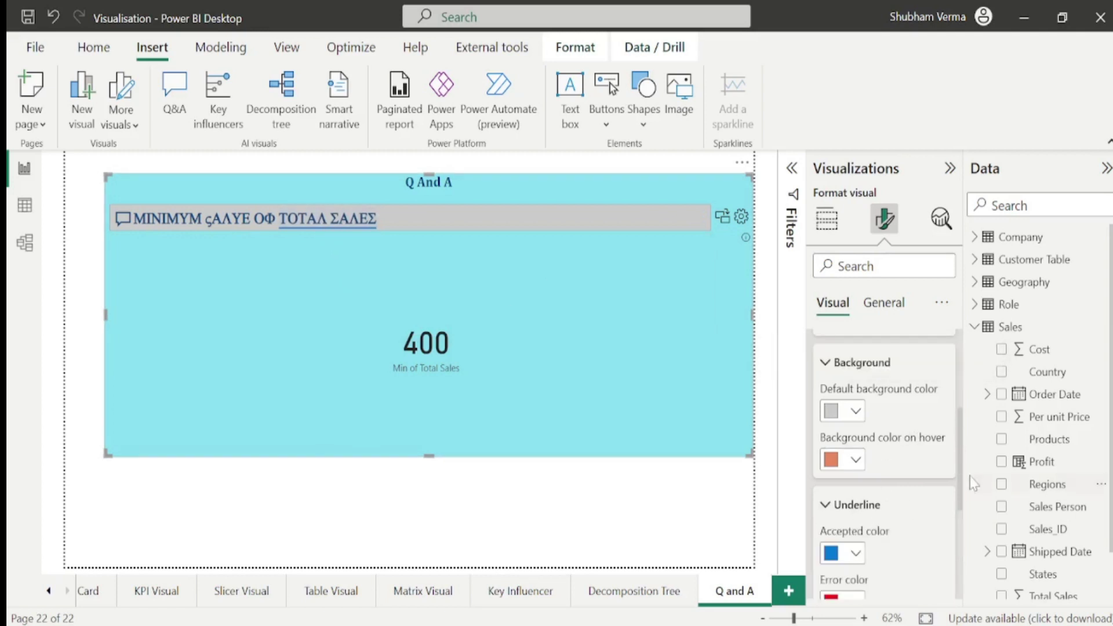
pyautogui.scroll(-3, 927, 464)
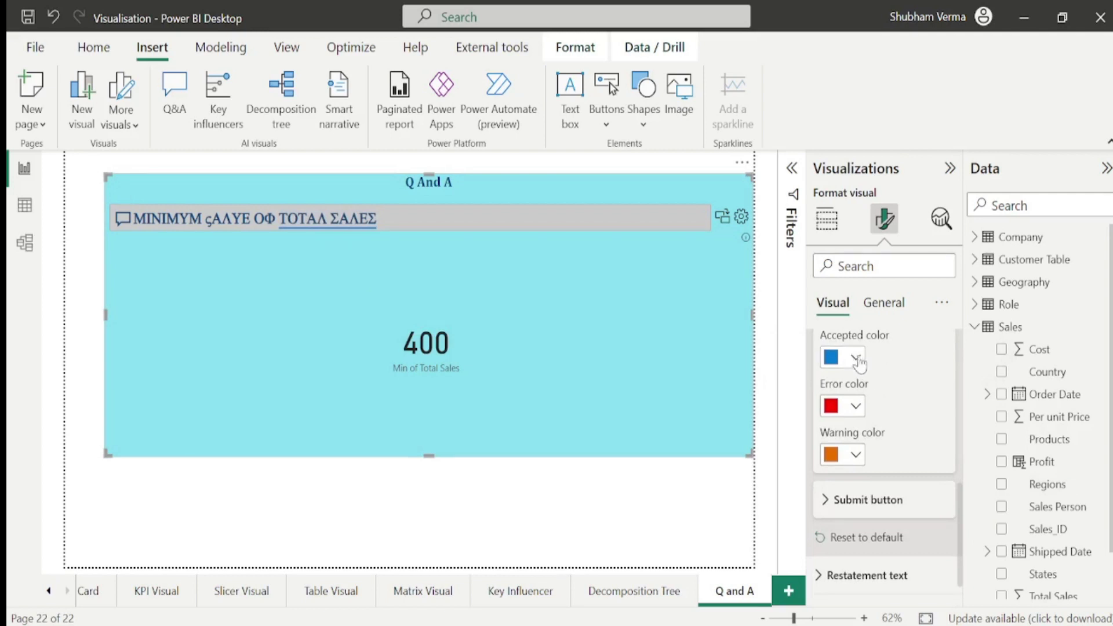
pyautogui.click(856, 358)
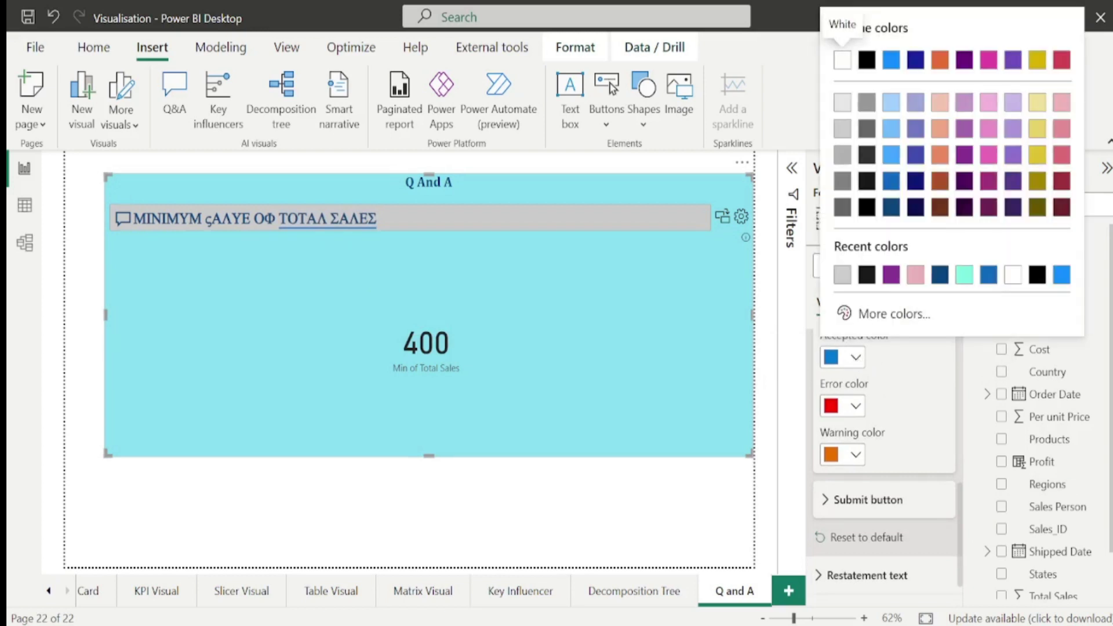
pyautogui.click(866, 275)
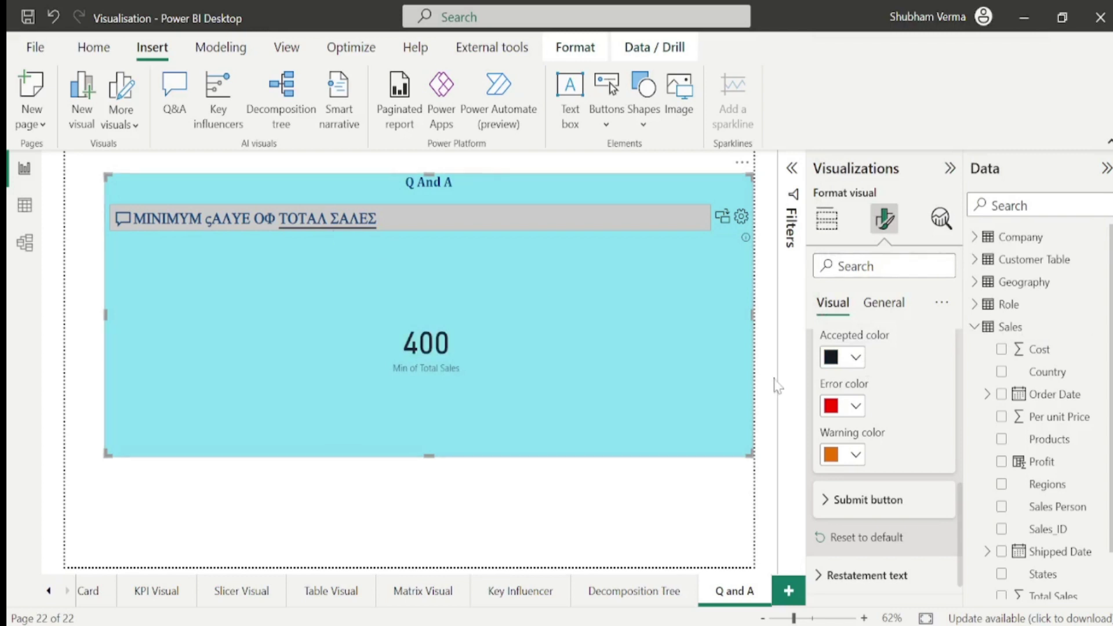
# Set the submit button's background colour to purple and collapse the question field settings
pyautogui.scroll(-1, 826, 472)
pyautogui.click(825, 472)
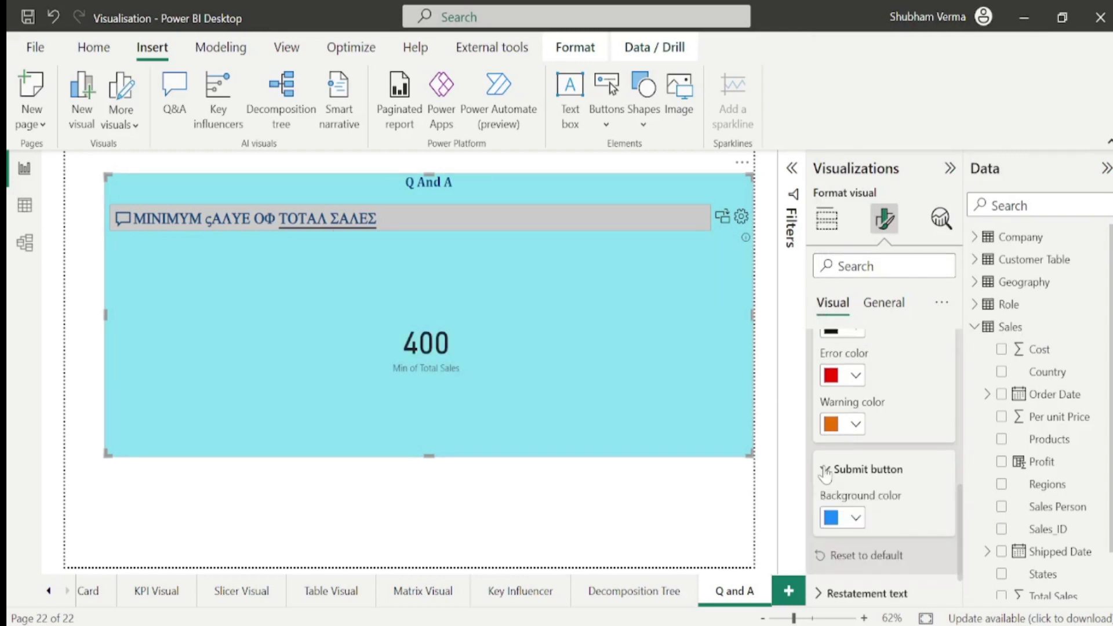
pyautogui.click(854, 519)
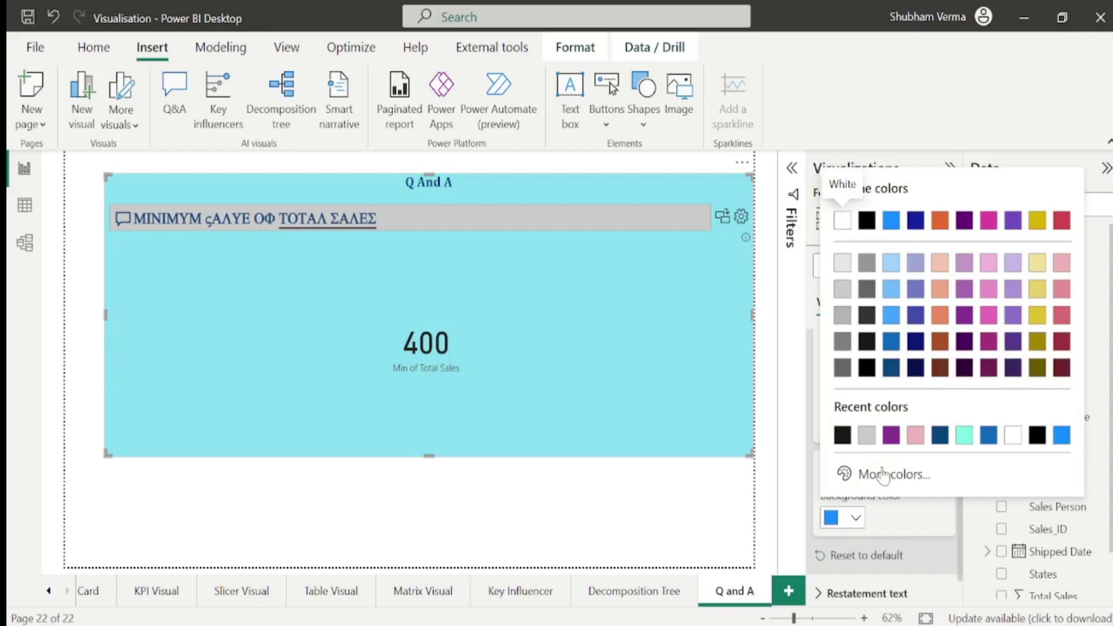
pyautogui.click(892, 435)
pyautogui.scroll(-1, 959, 562)
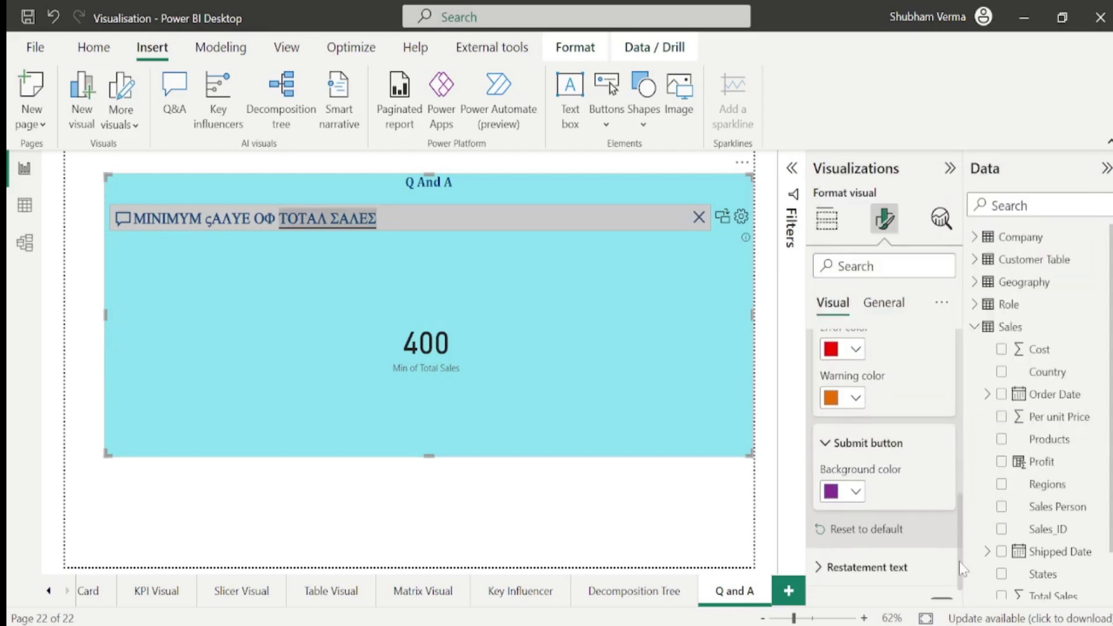
pyautogui.moveTo(958, 561); pyautogui.dragTo(955, 371)
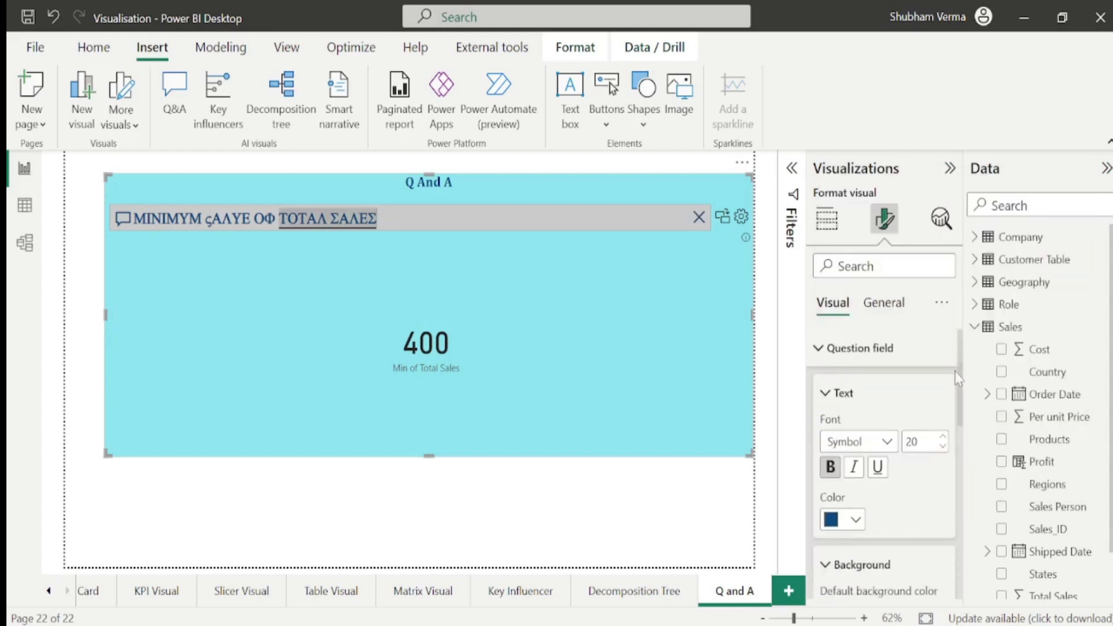
pyautogui.click(820, 348)
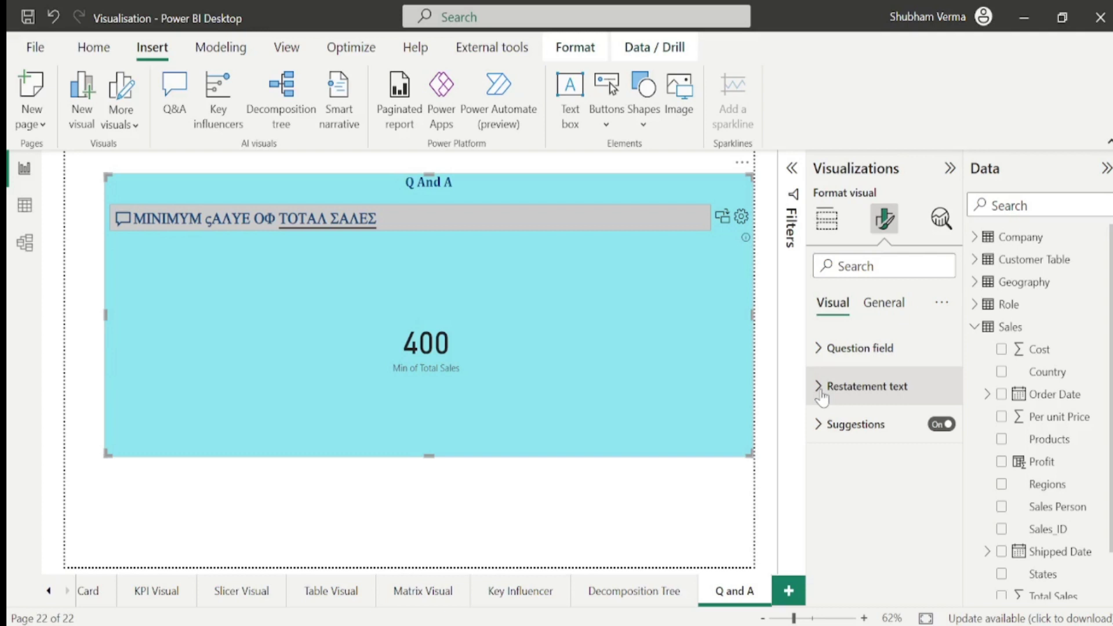
# Review the restatement text's font and colour settings, then clear the Q&A question
pyautogui.click(820, 394)
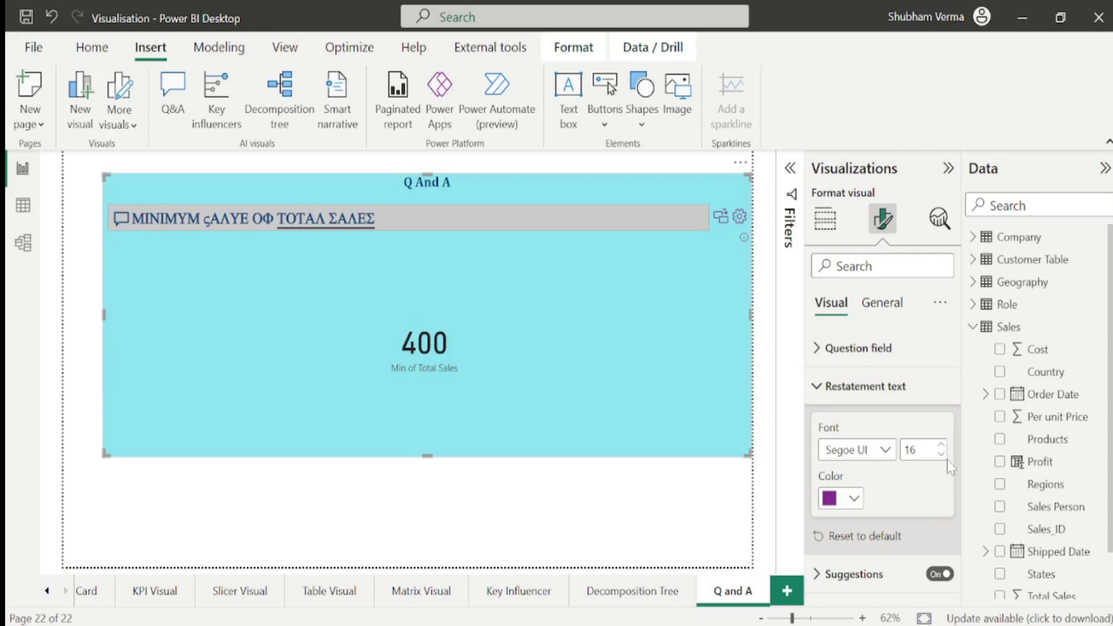
pyautogui.click(818, 394)
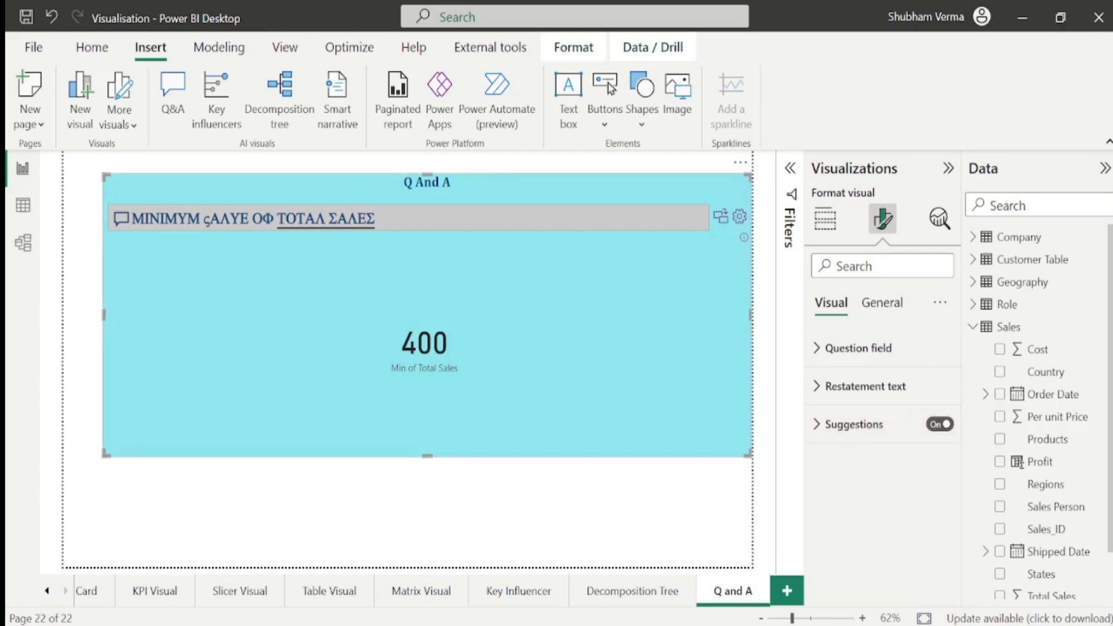
pyautogui.click(672, 220)
pyautogui.click(692, 220)
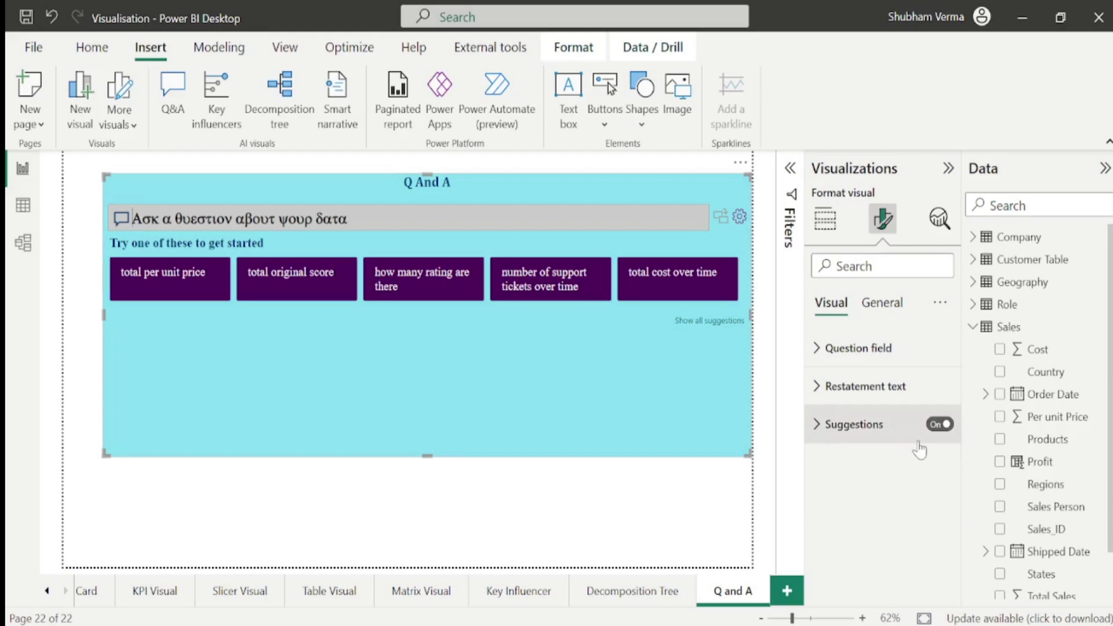
# Turn the Q&A suggestions off and on again, and examine their header font settings
pyautogui.click(944, 428)
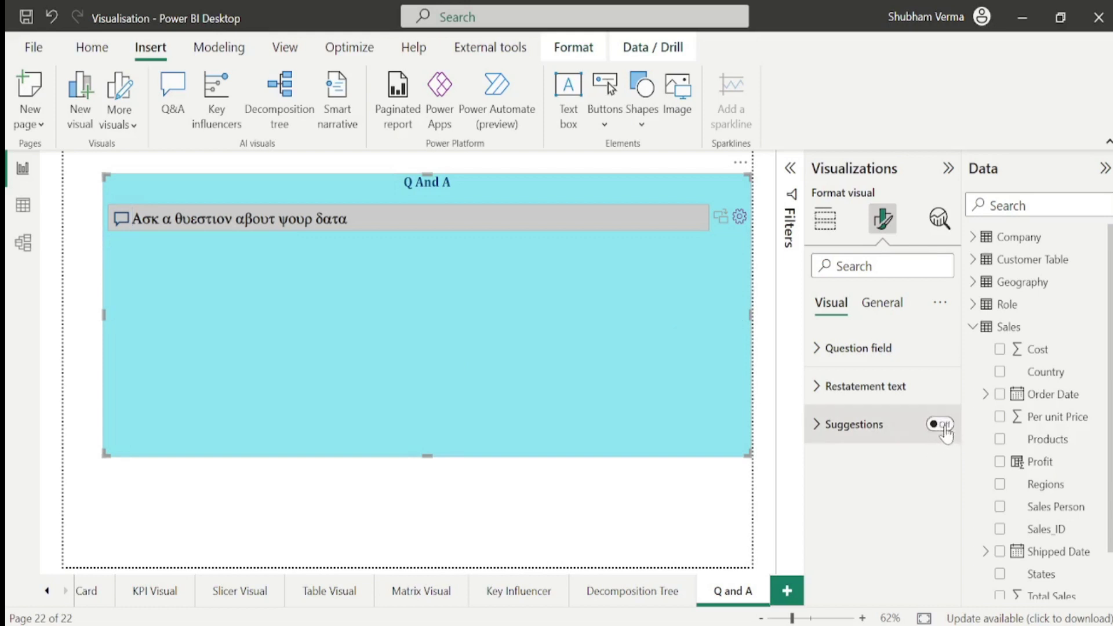
pyautogui.click(944, 429)
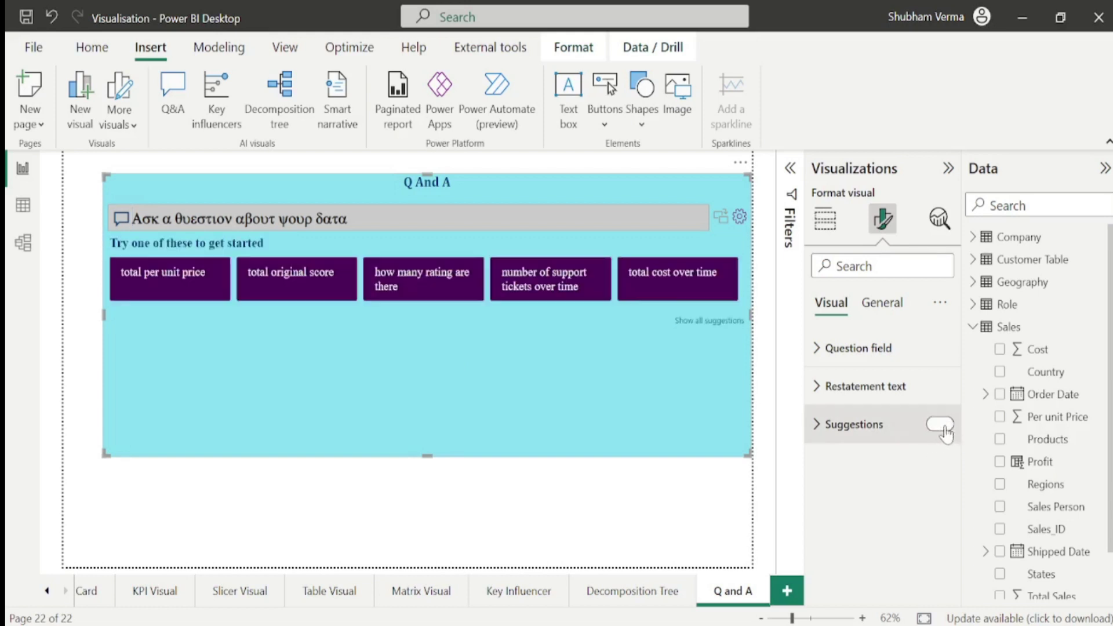
pyautogui.click(817, 429)
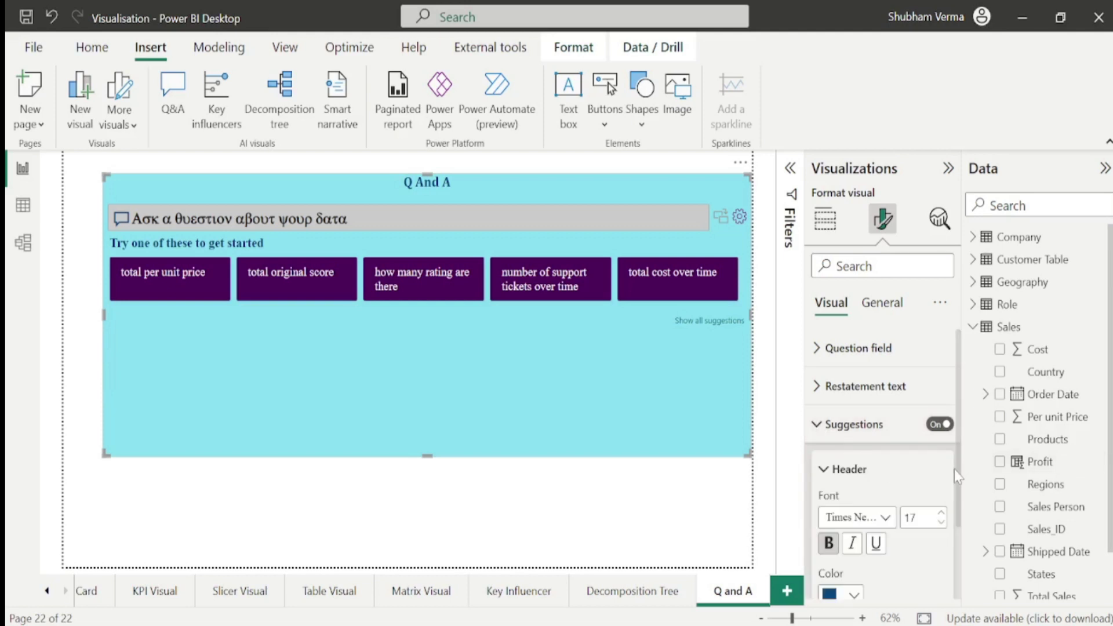
pyautogui.scroll(-3, 960, 468)
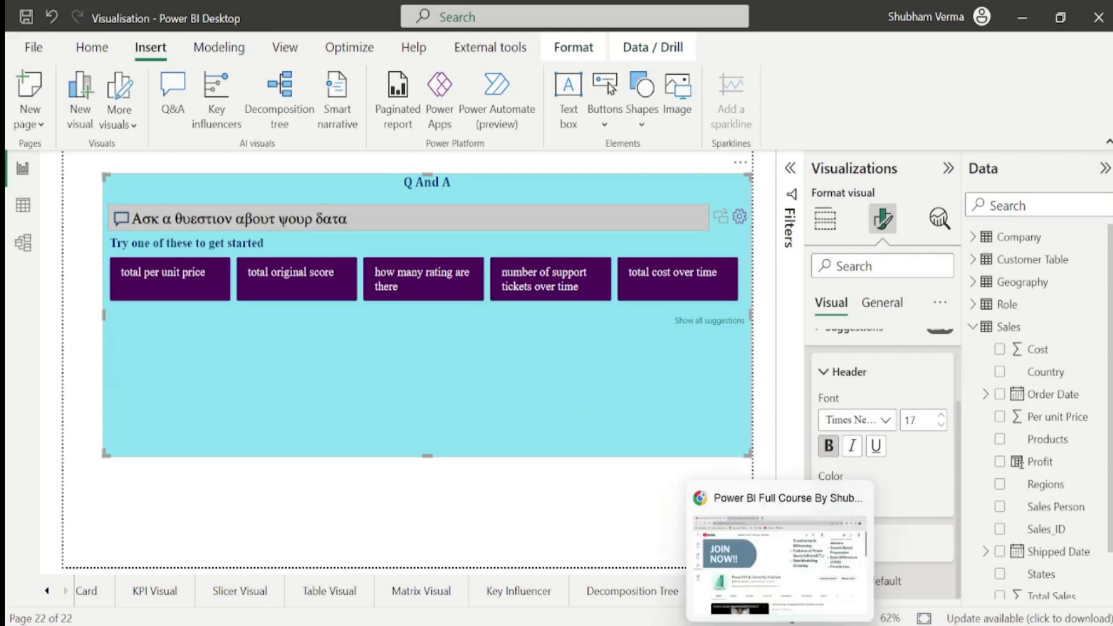
# Switch to Chrome and look through the Power BI course channel's home page and created playlists on YouTube
pyautogui.click(779, 625)
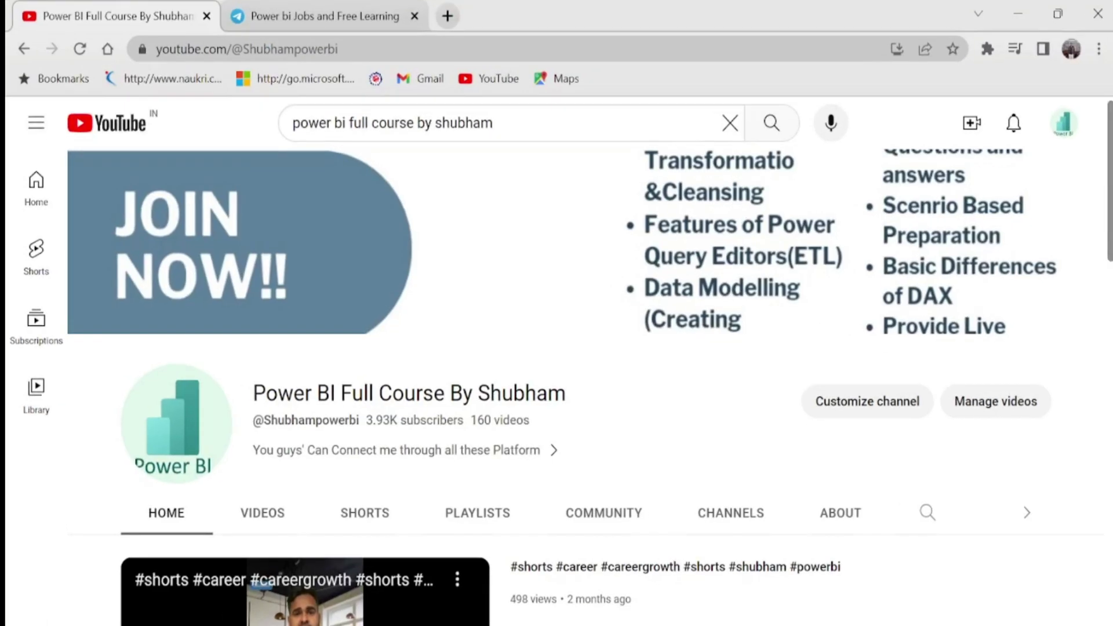
pyautogui.moveTo(254, 394); pyautogui.dragTo(591, 413)
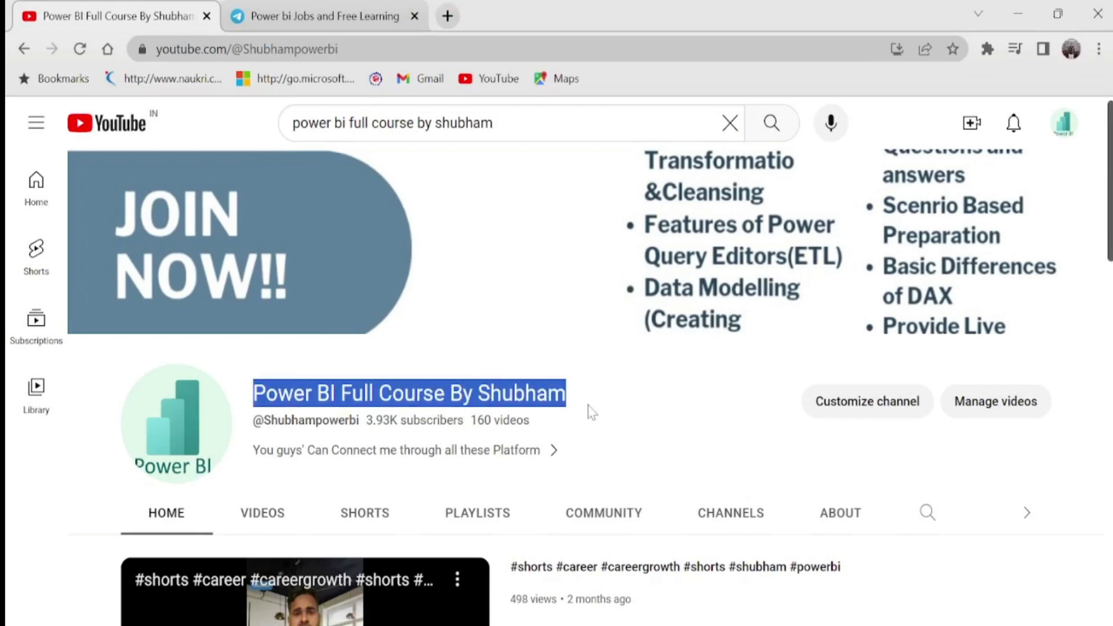
pyautogui.scroll(-7, 1110, 255)
pyautogui.scroll(-12, 1054, 487)
pyautogui.click(1049, 470)
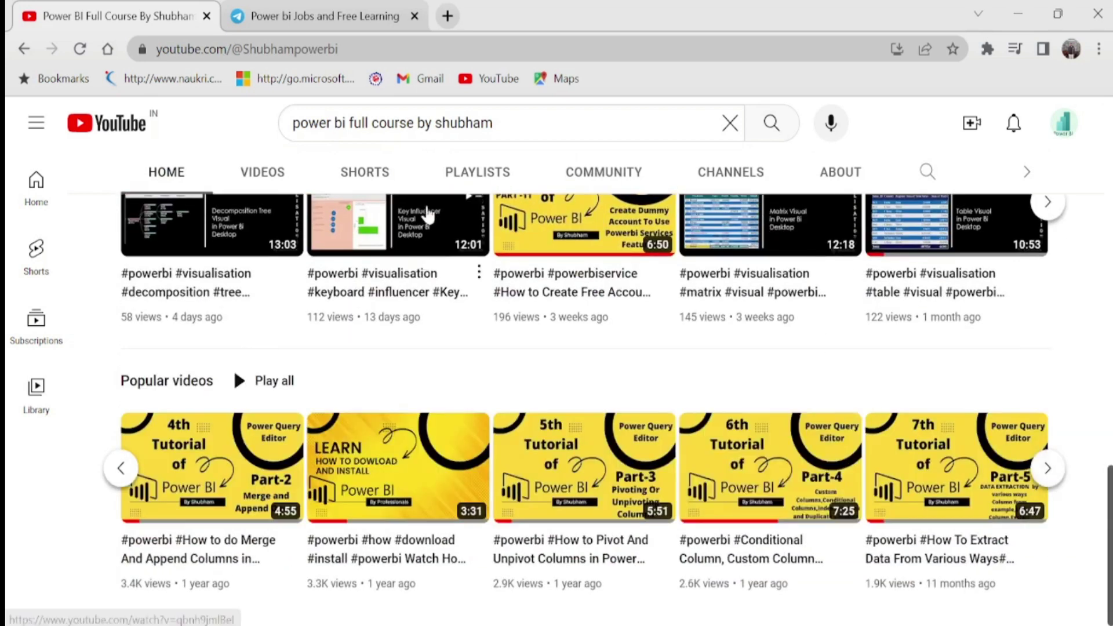
pyautogui.click(473, 184)
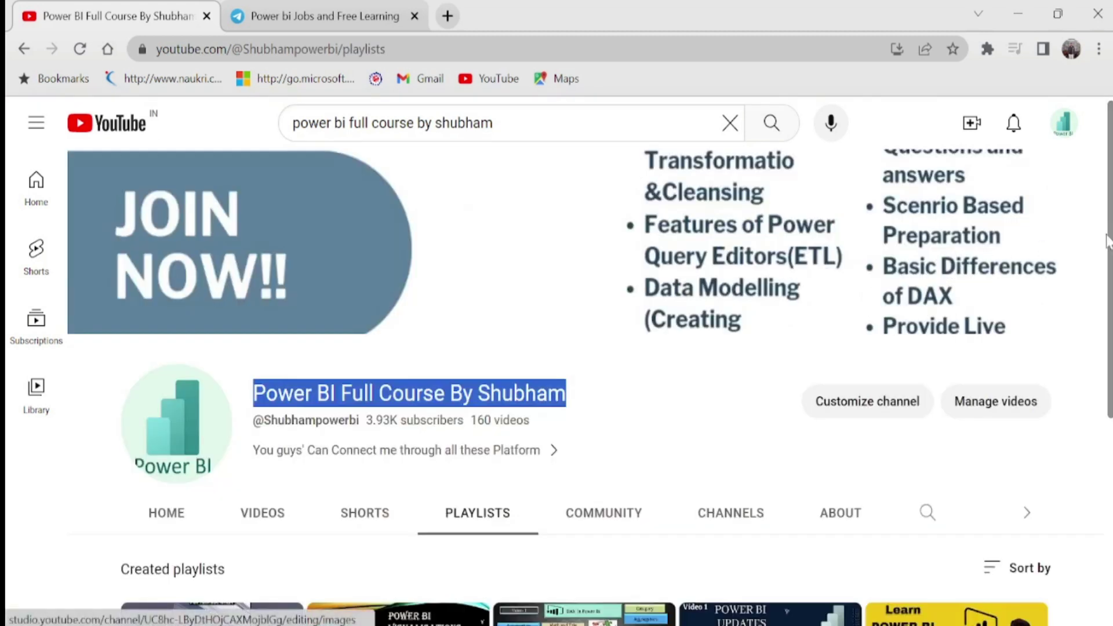
pyautogui.scroll(-5, 1104, 244)
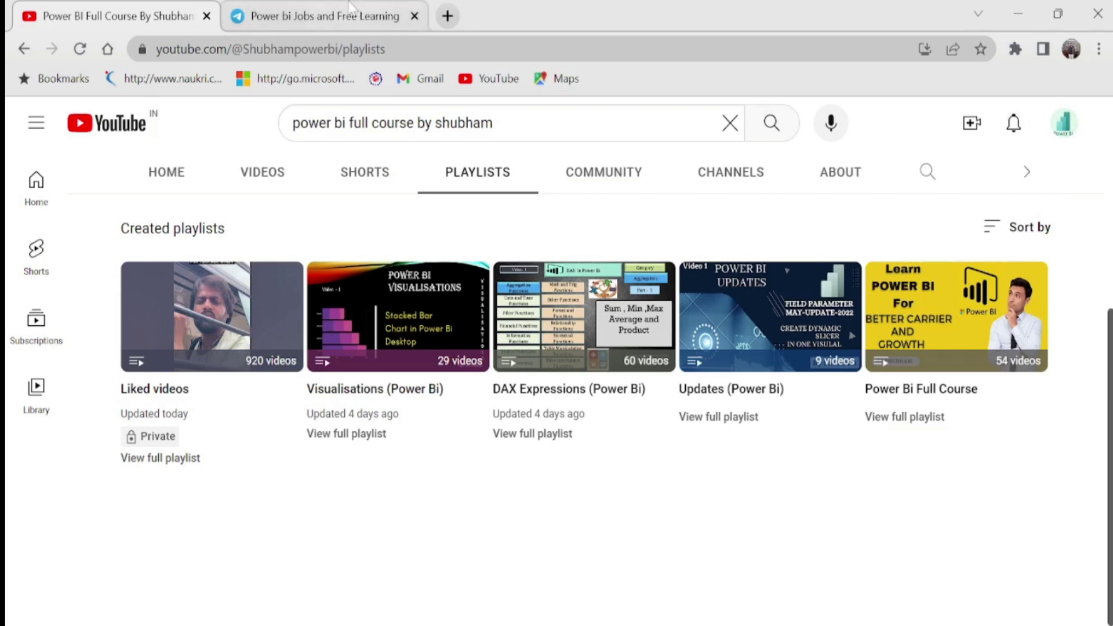
# Look through recent messages in the "Power bi Jobs and Free Learning" Telegram group and return to the YouTube playlists
pyautogui.click(350, 8)
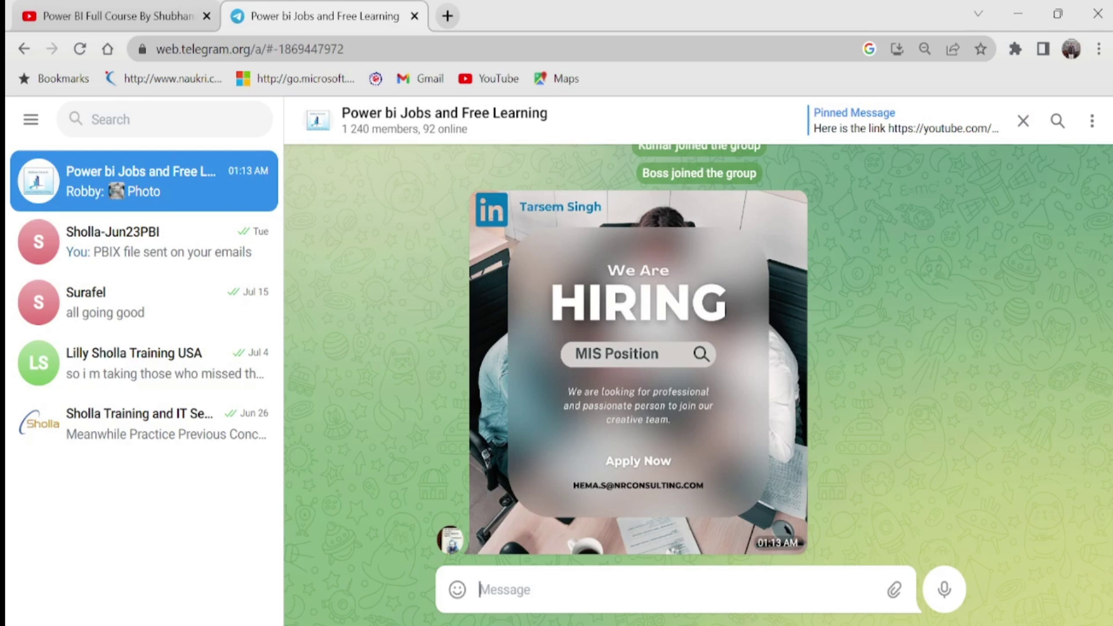
pyautogui.scroll(10, 638, 348)
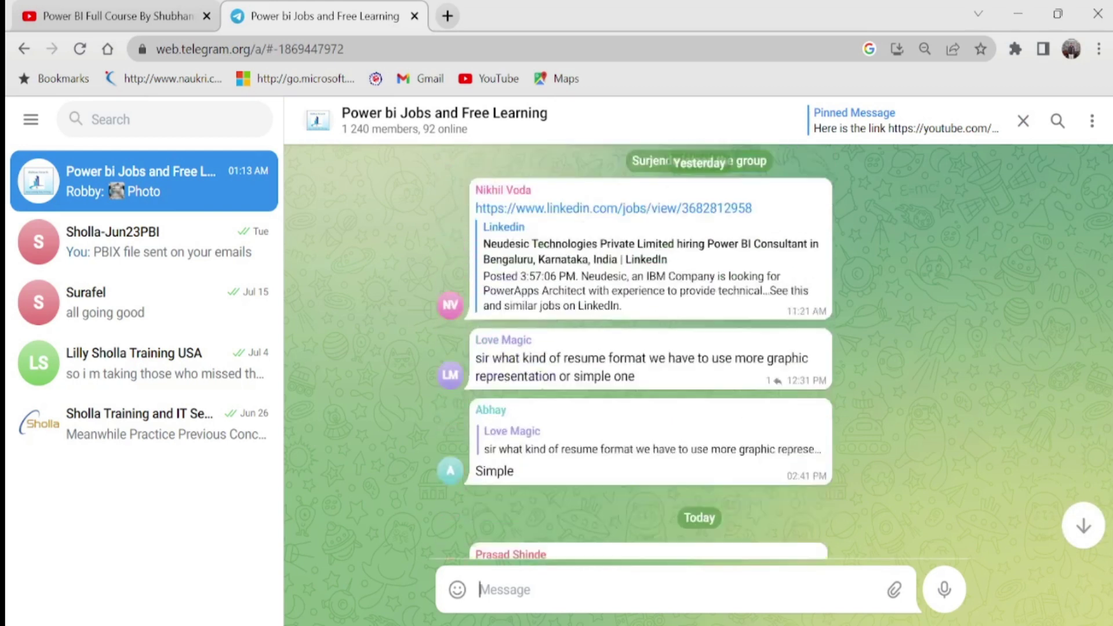
pyautogui.scroll(1, 637, 348)
pyautogui.scroll(5, 638, 347)
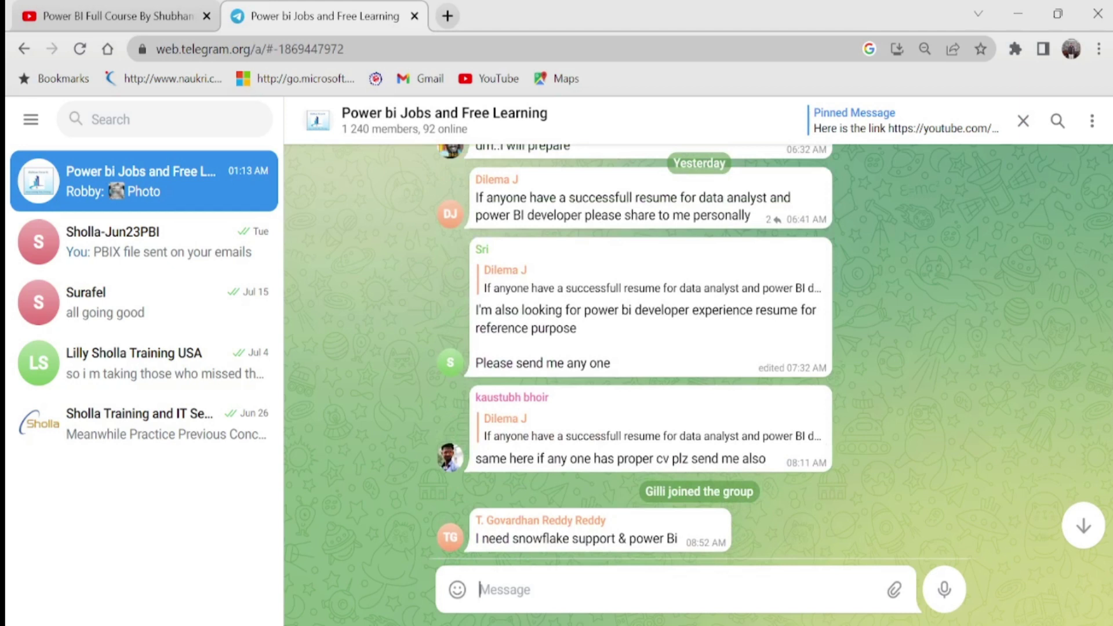
pyautogui.click(46, 8)
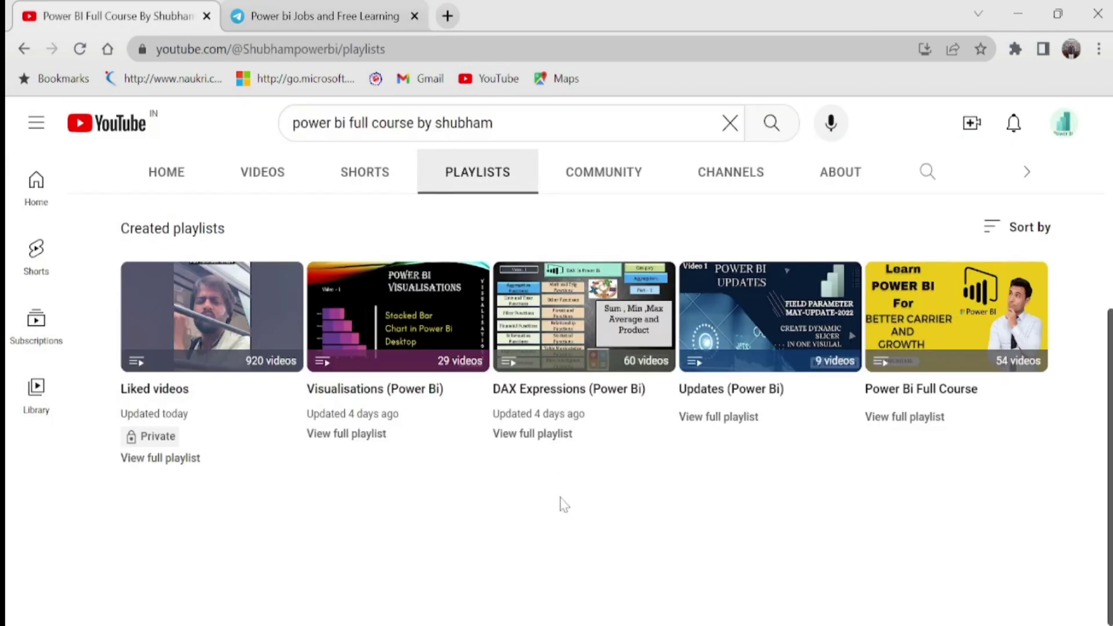